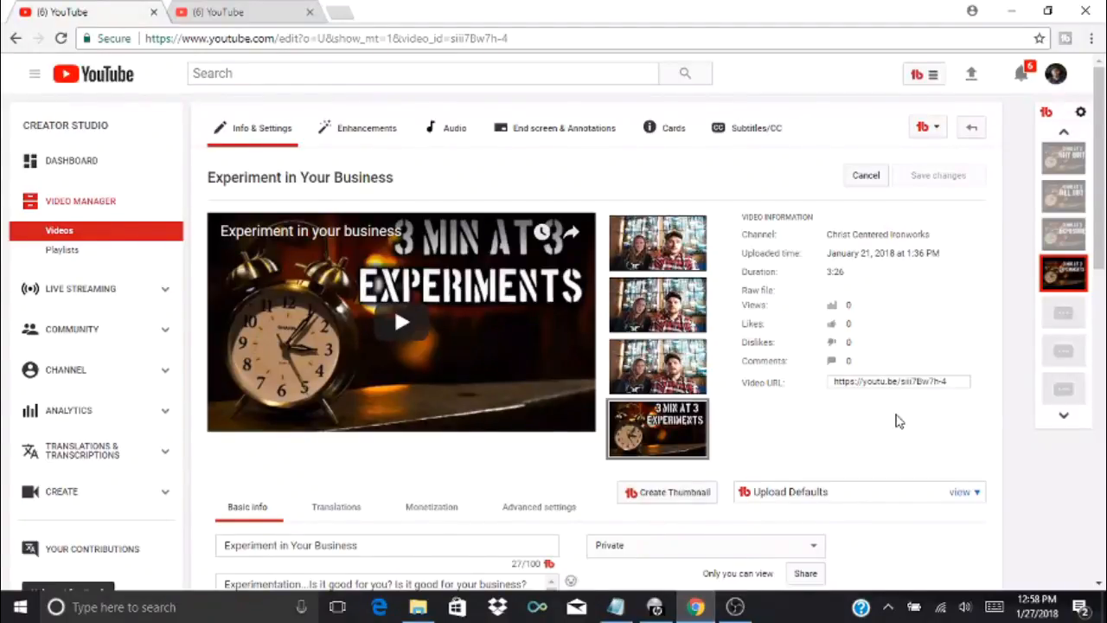
Review the video's basic info and save the changes to its info and settings
scroll(1100, 255, "down", 2)
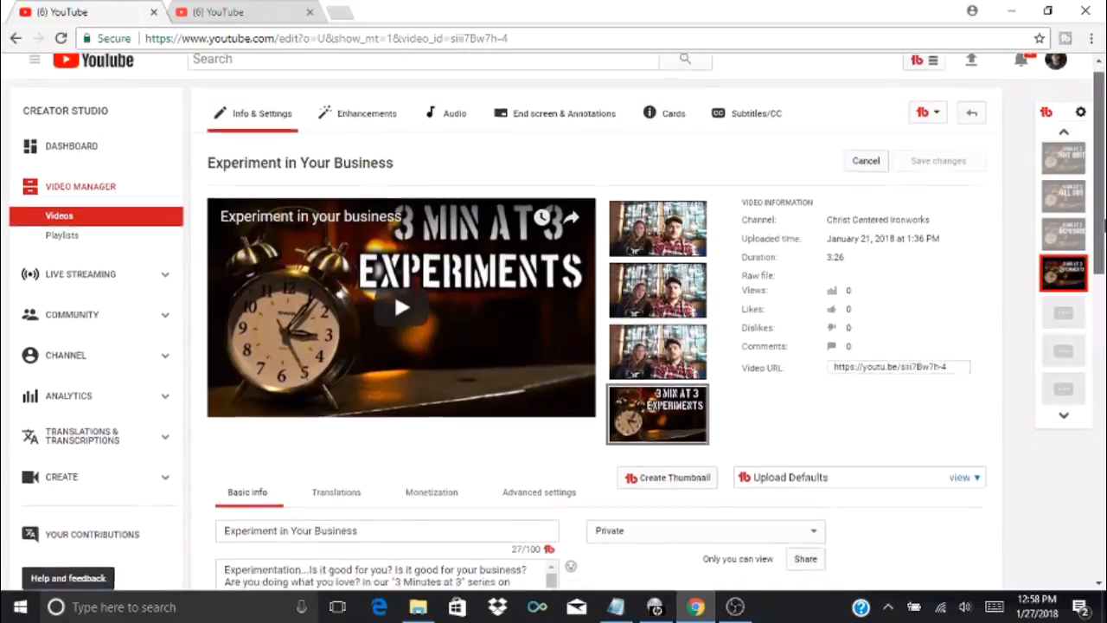
scroll(1099, 251, "down", 2)
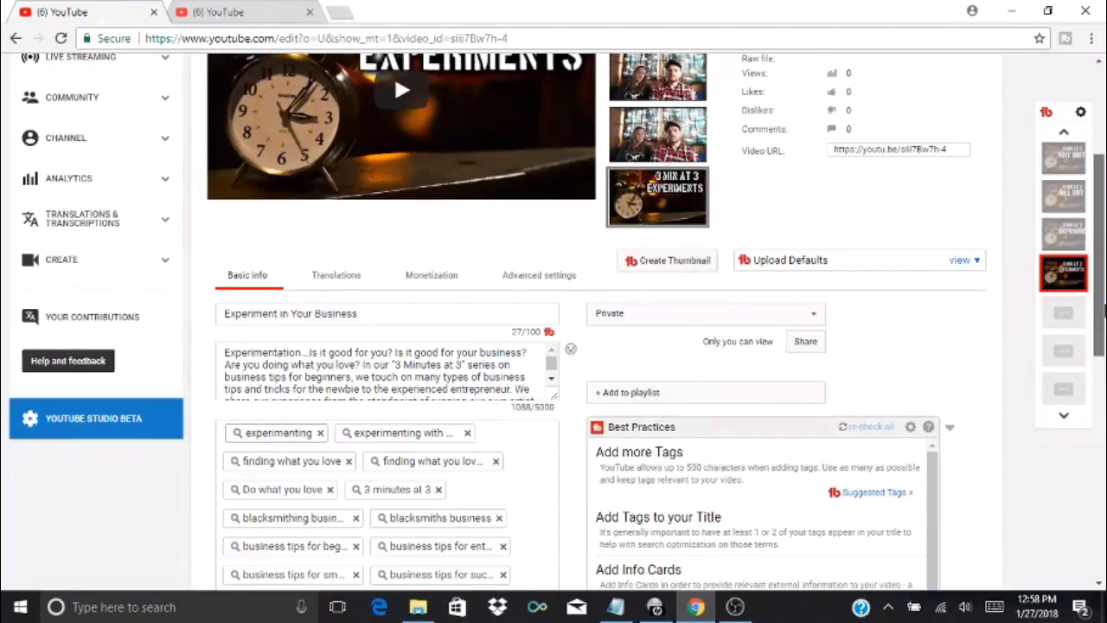
scroll(1100, 272, "up", 2)
scroll(1103, 272, "up", 2)
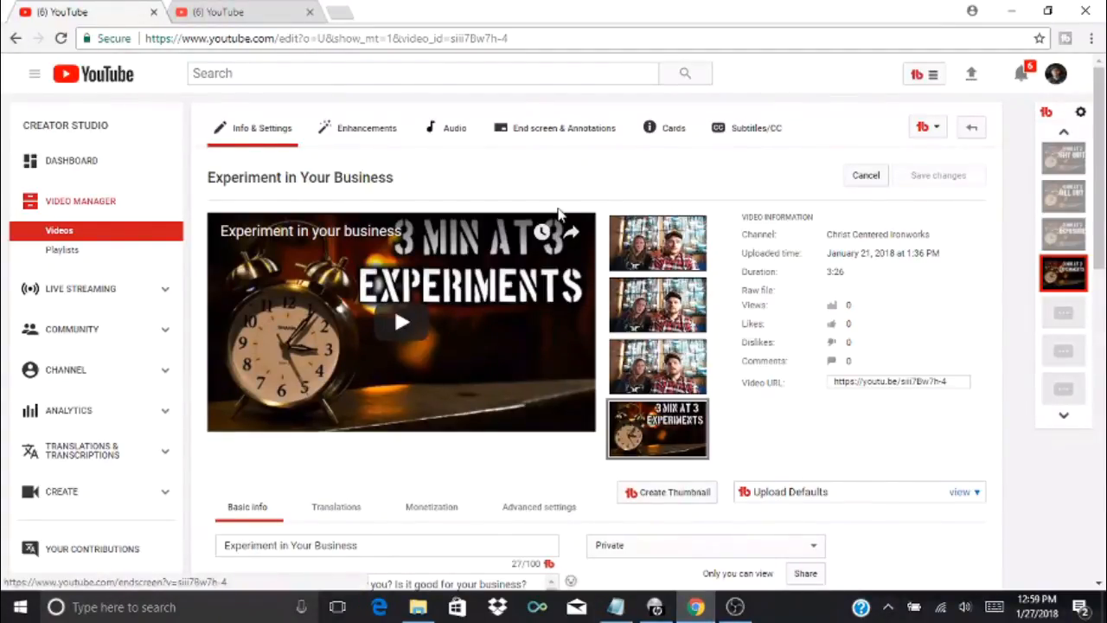
left_click(460, 551)
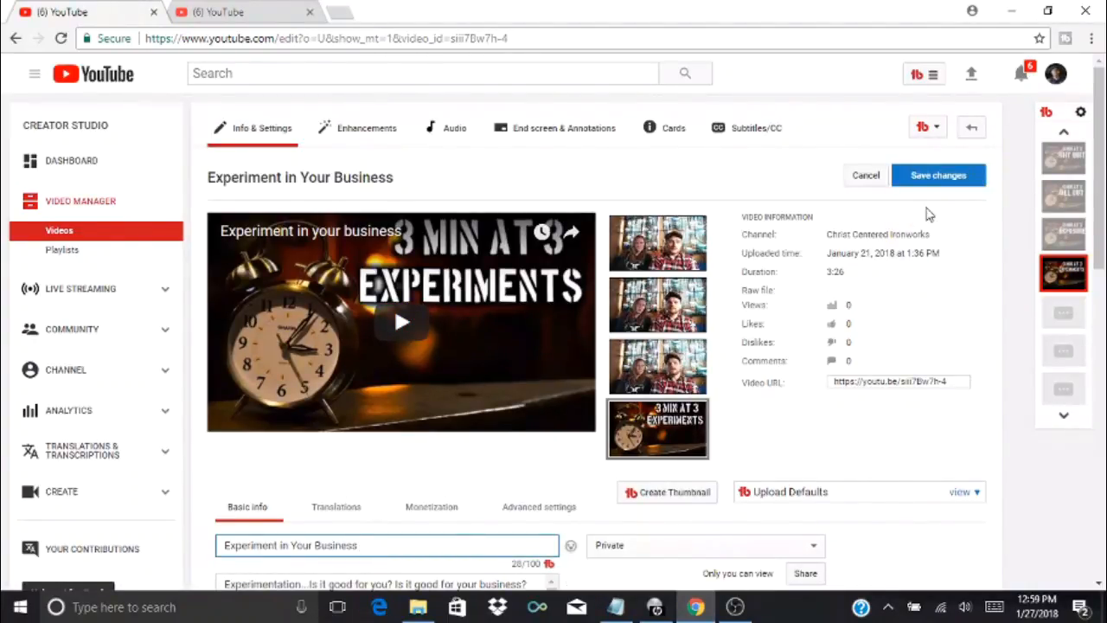
left_click(938, 177)
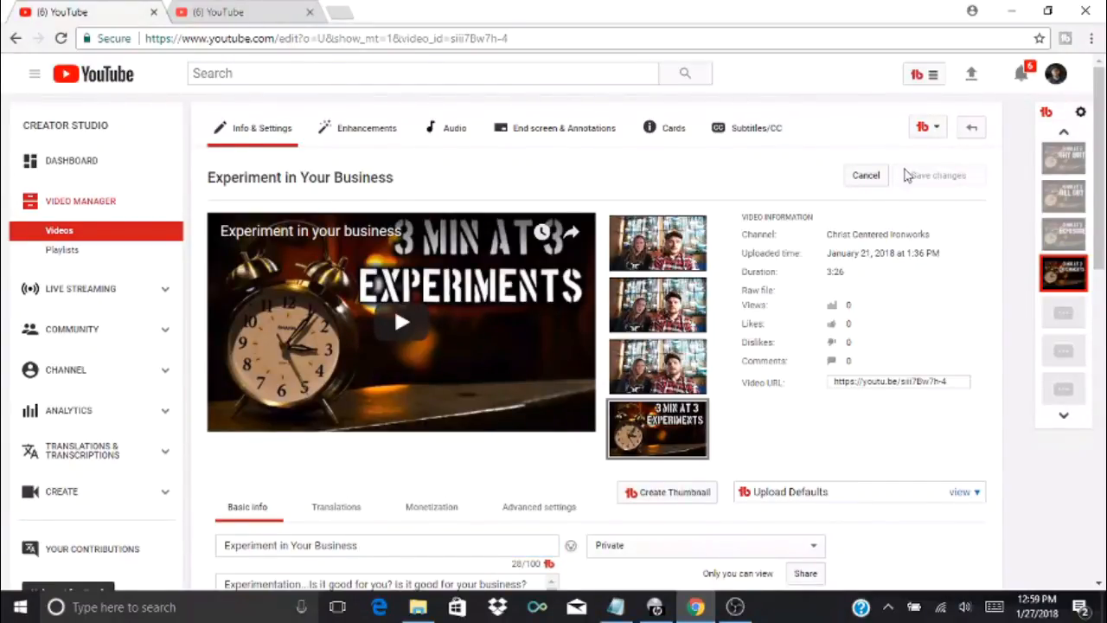
Open the video's end screen editor, mute the preview and cue it to 3:17
left_click(542, 137)
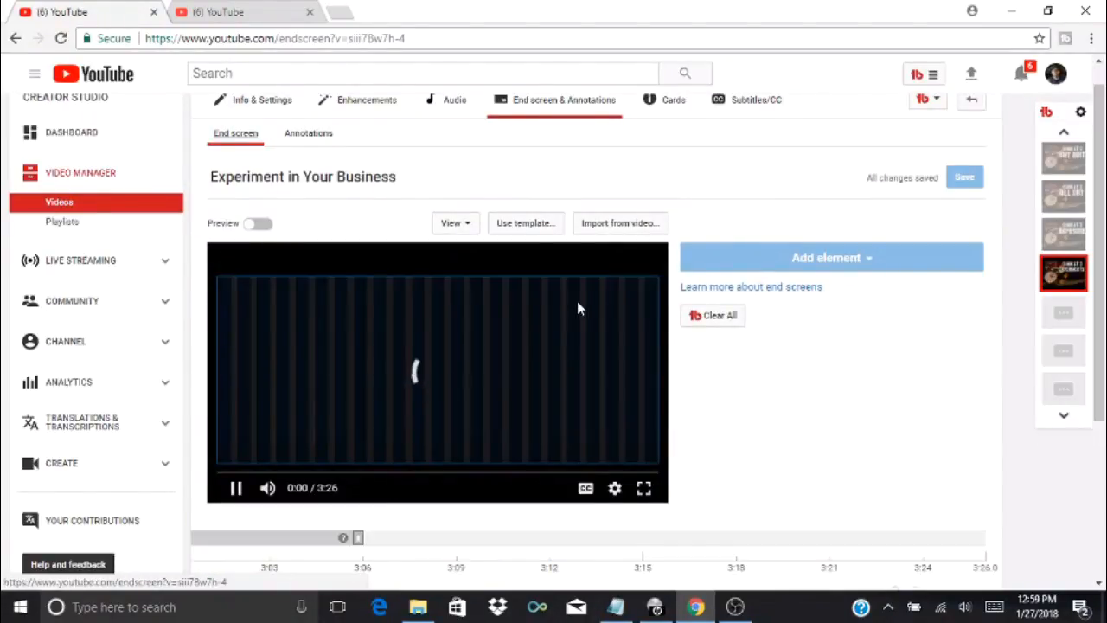
left_click(237, 486)
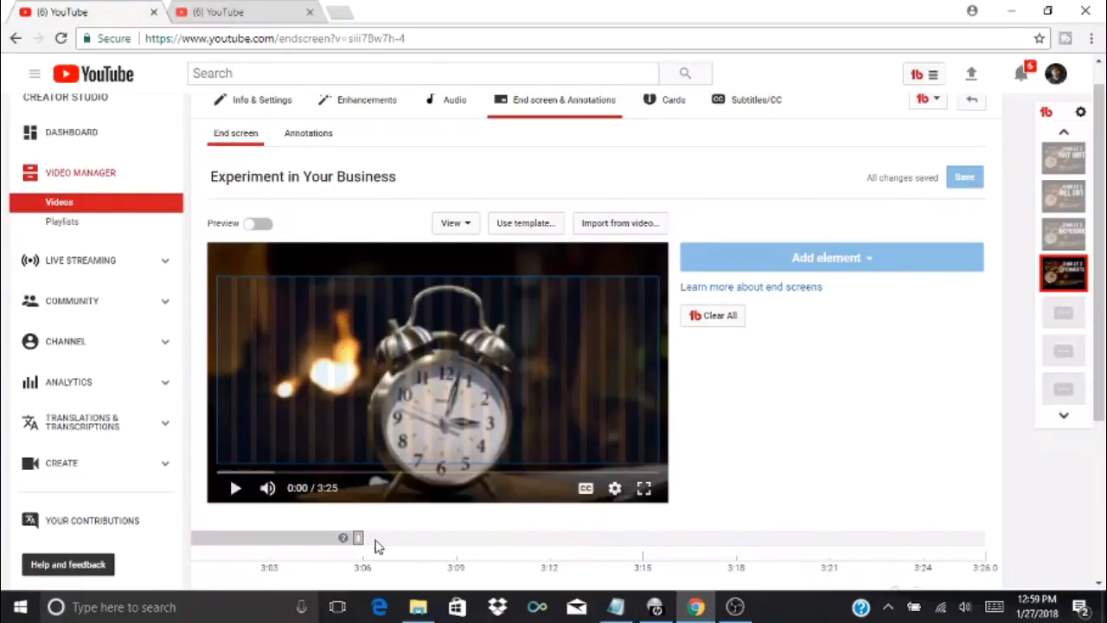
mouse_move(312, 539)
left_click(392, 538)
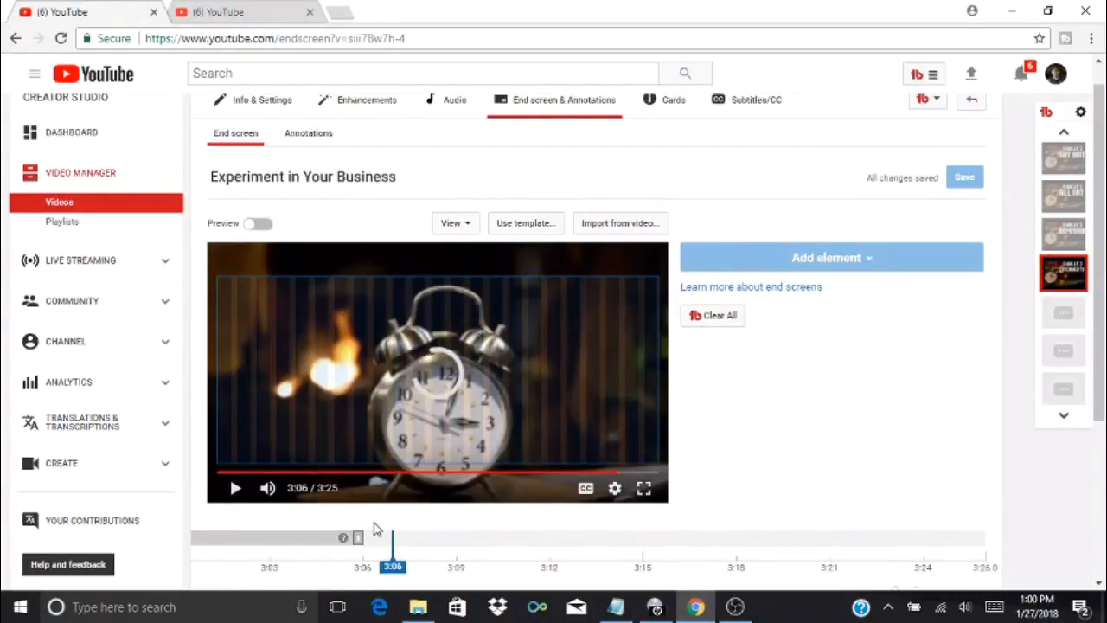
mouse_move(271, 493)
left_click_drag(310, 491, 267, 487)
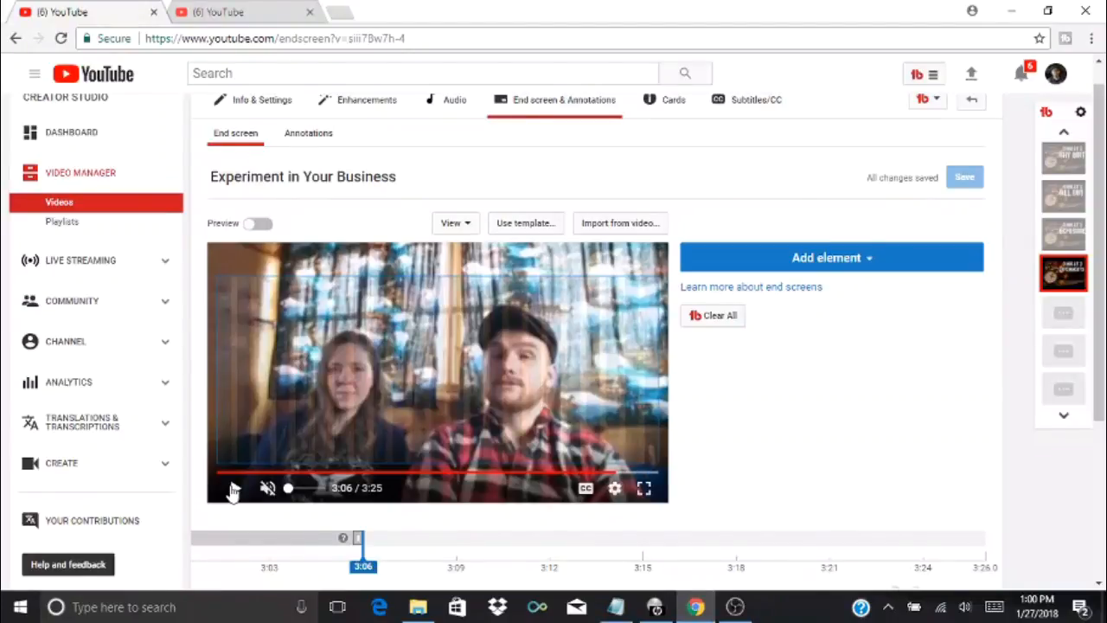
left_click(233, 490)
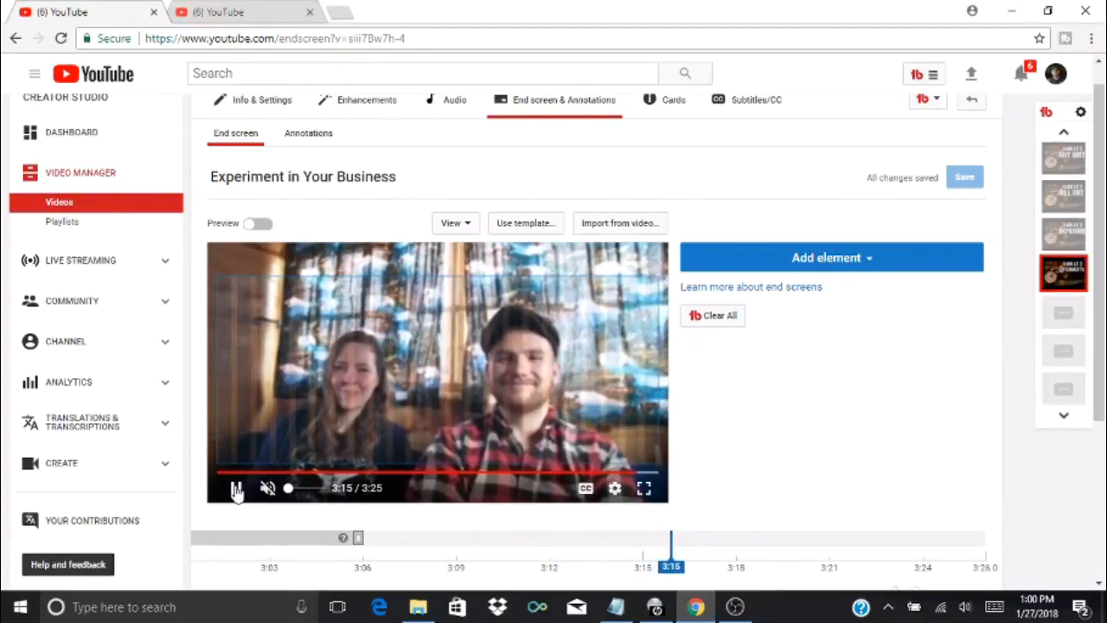
left_click(237, 489)
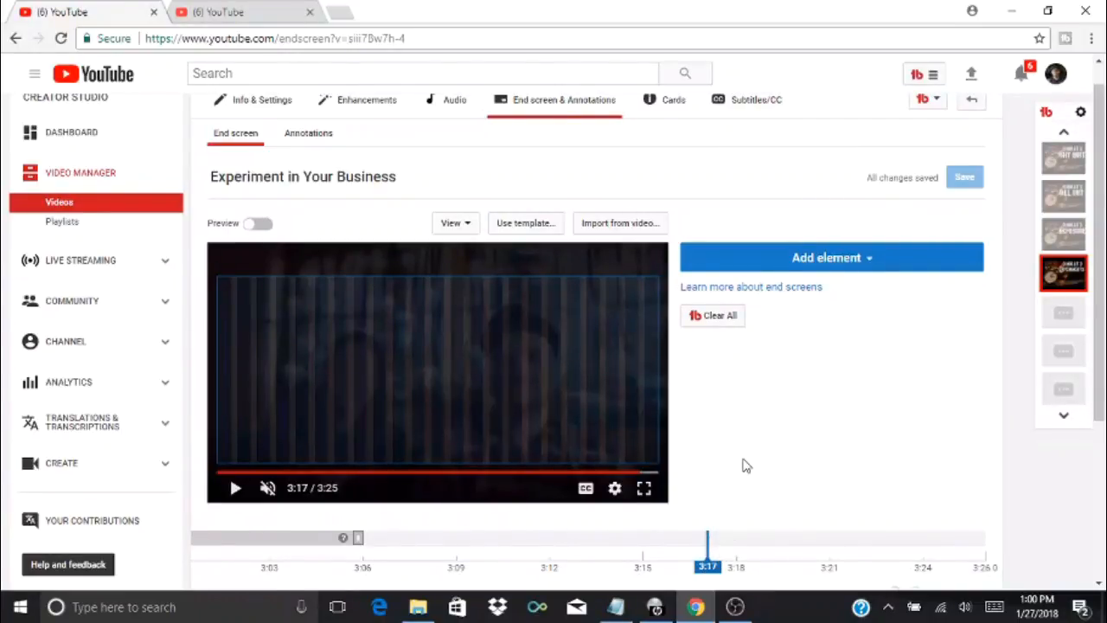
Add a Video or Playlist end screen element that features the most recent upload
left_click(802, 261)
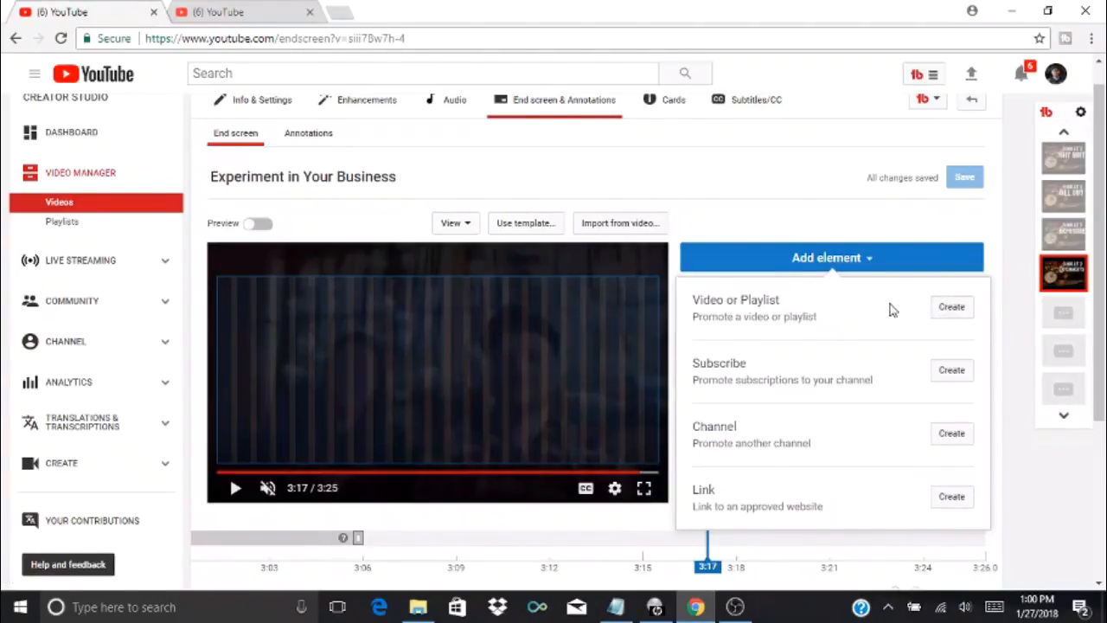
left_click(950, 308)
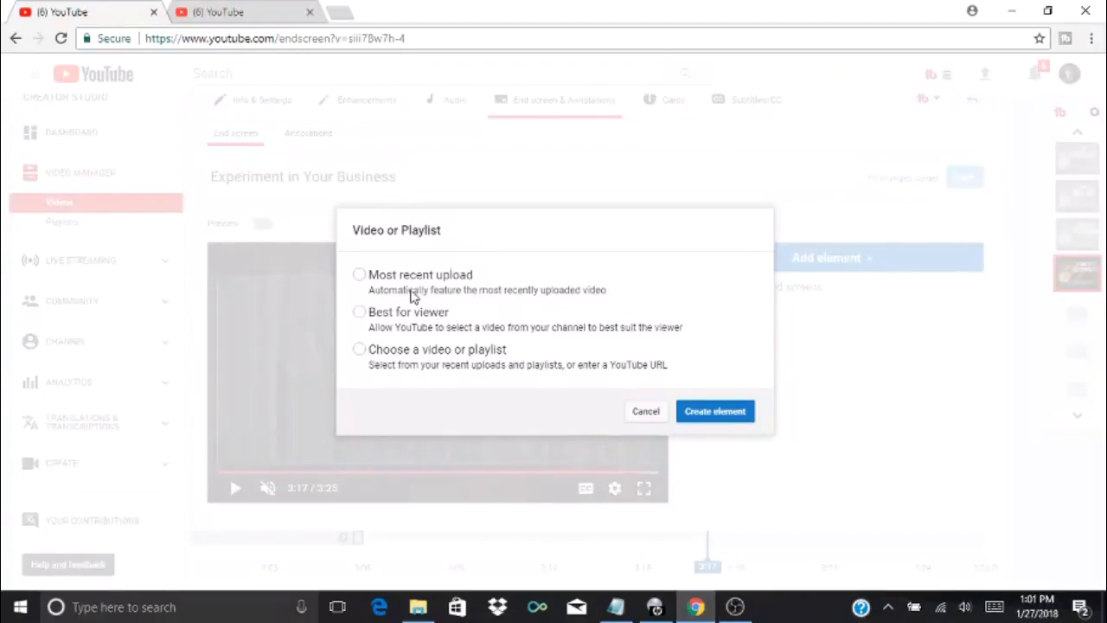
left_click(361, 275)
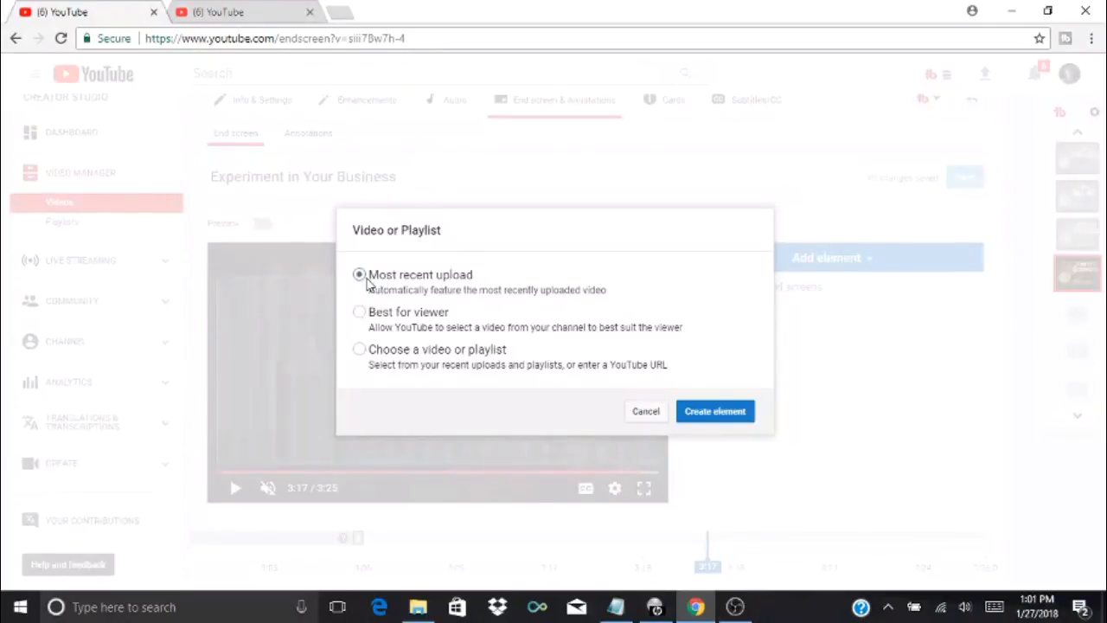
left_click(719, 422)
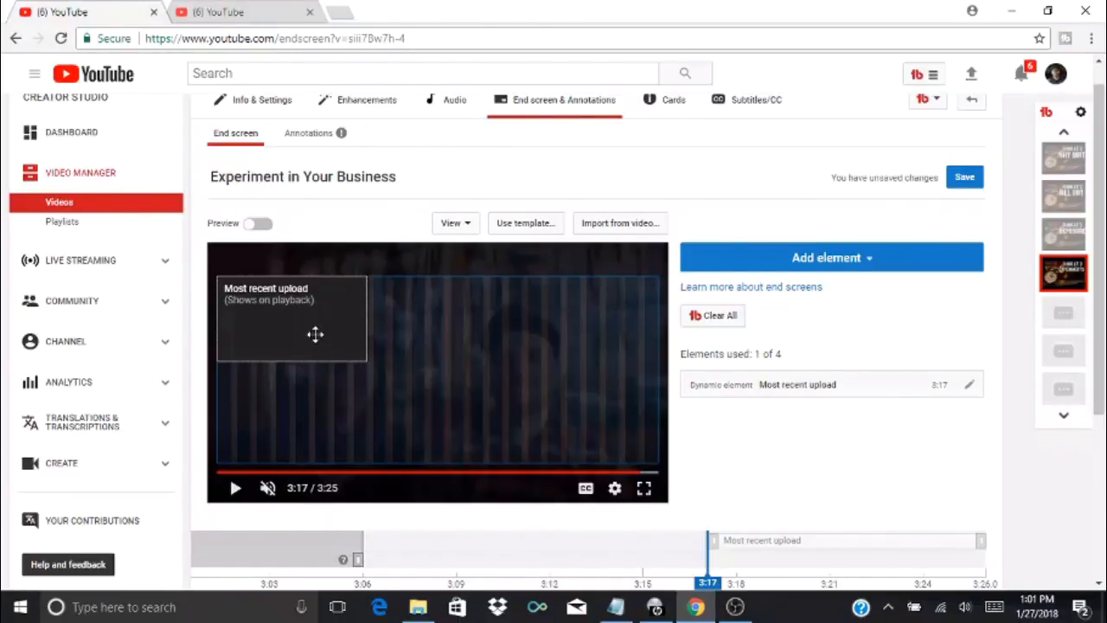
Change the video element to the Best for viewer option and save it
left_click(970, 386)
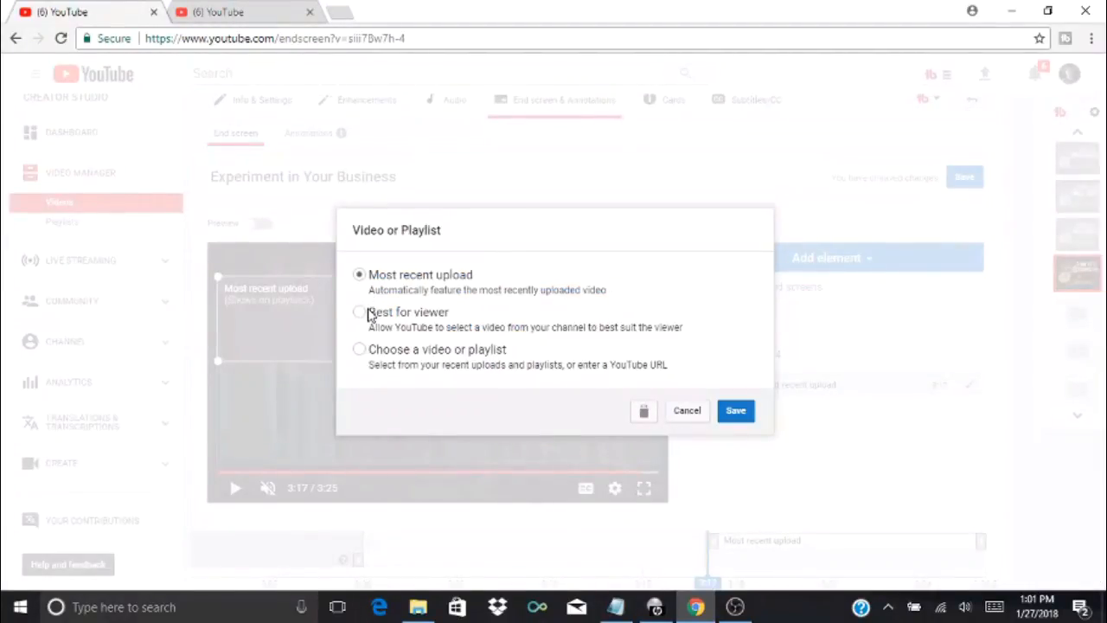
left_click(369, 314)
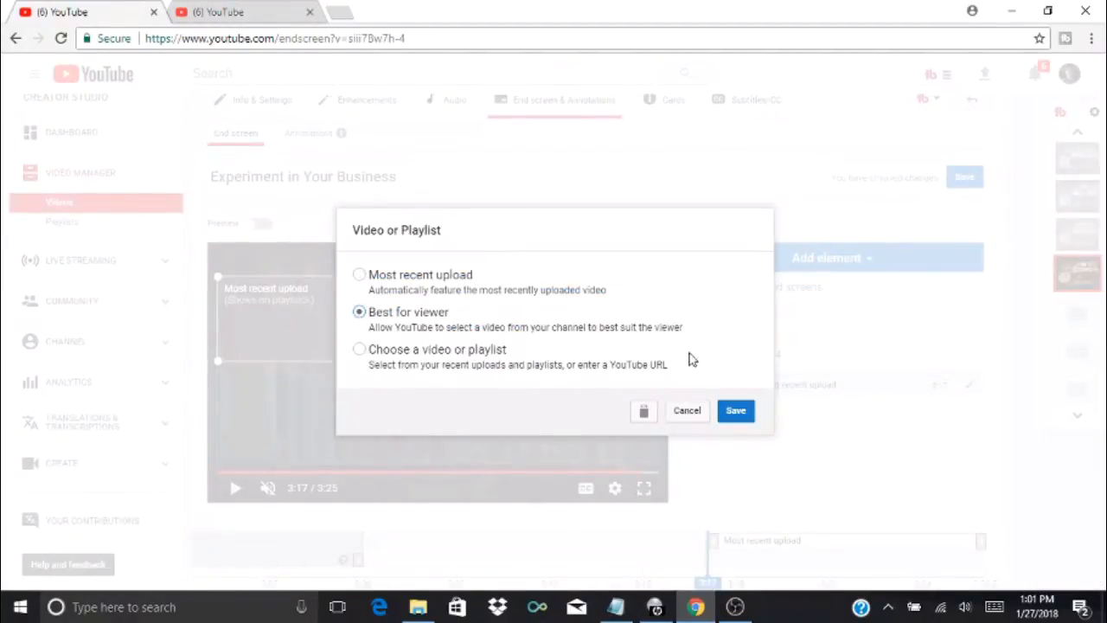
left_click(741, 411)
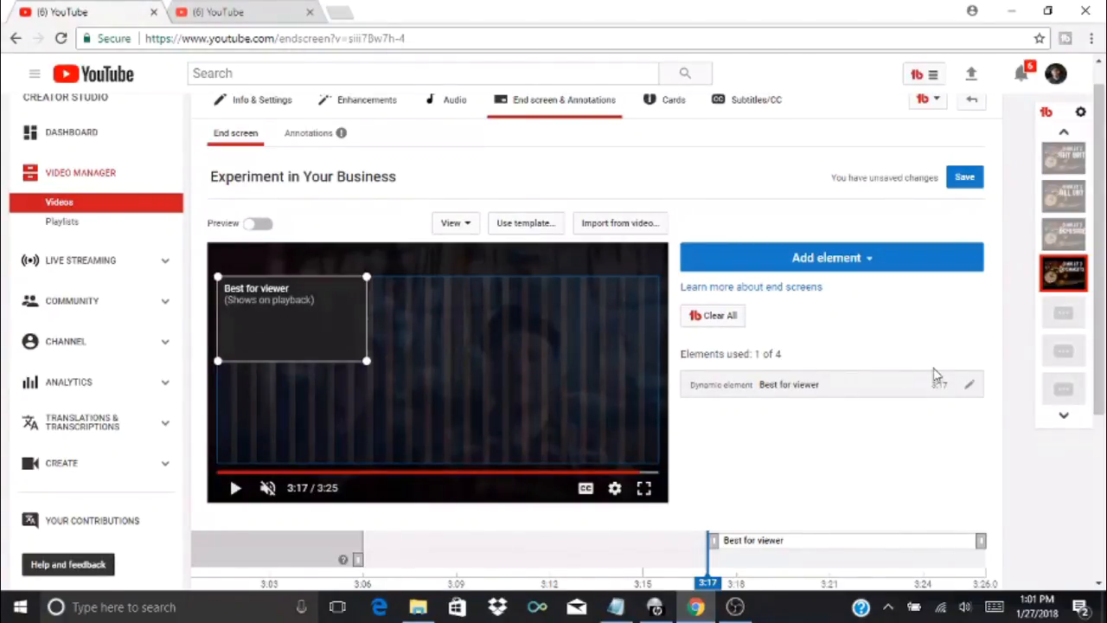
Change the end screen element to a chosen upload, the video "Customer Service is KEY"
left_click(971, 387)
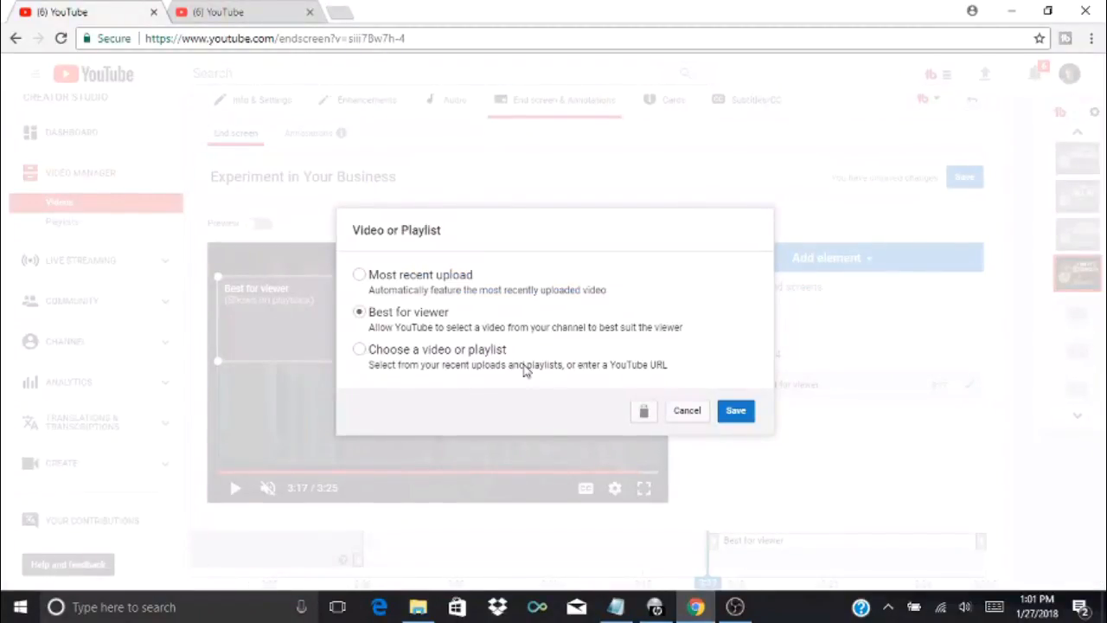
left_click(359, 350)
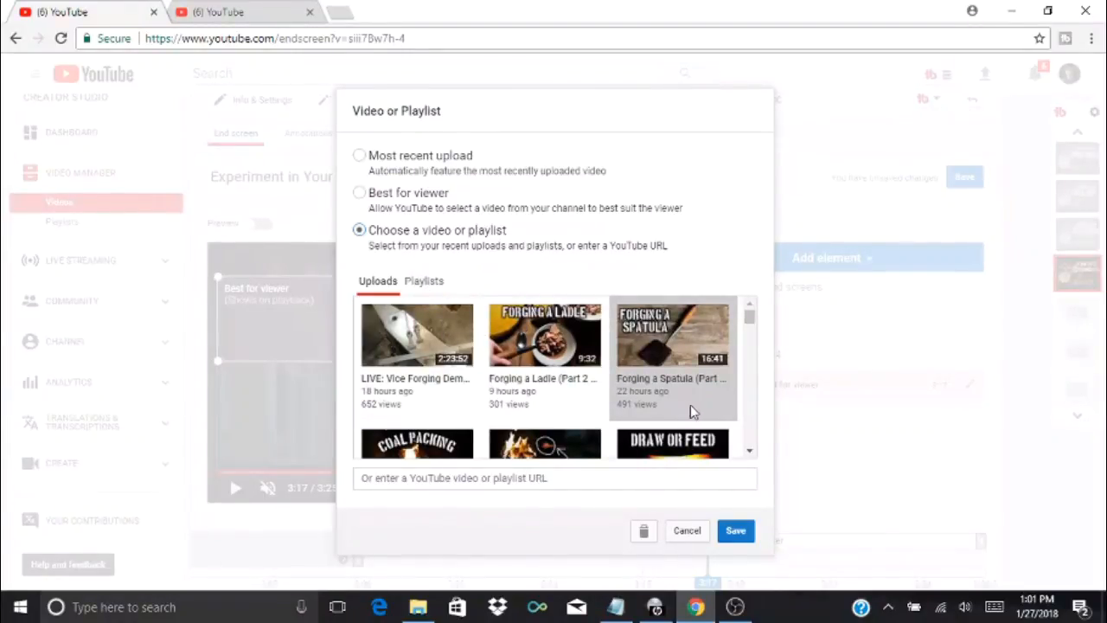
left_click(749, 450)
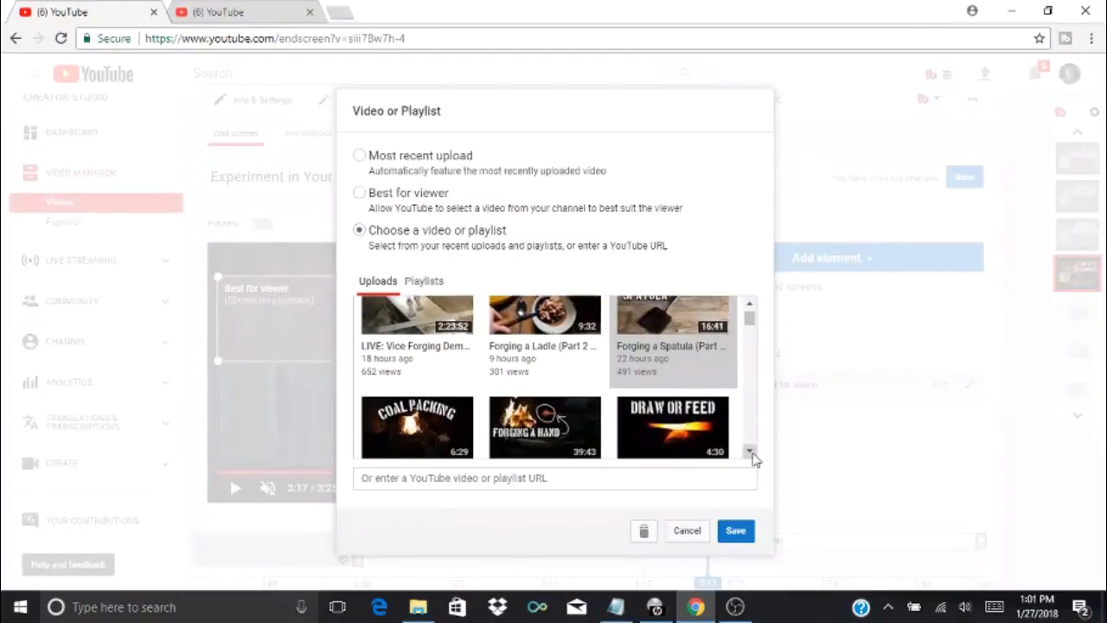
left_click(748, 450)
left_click(749, 450)
left_click(750, 451)
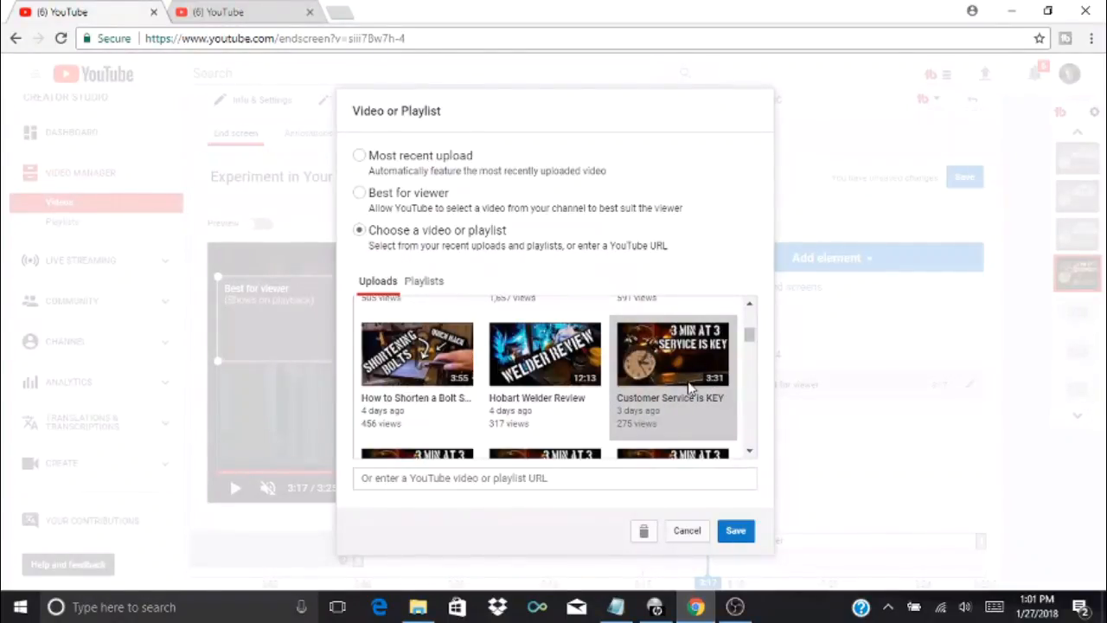
left_click(730, 538)
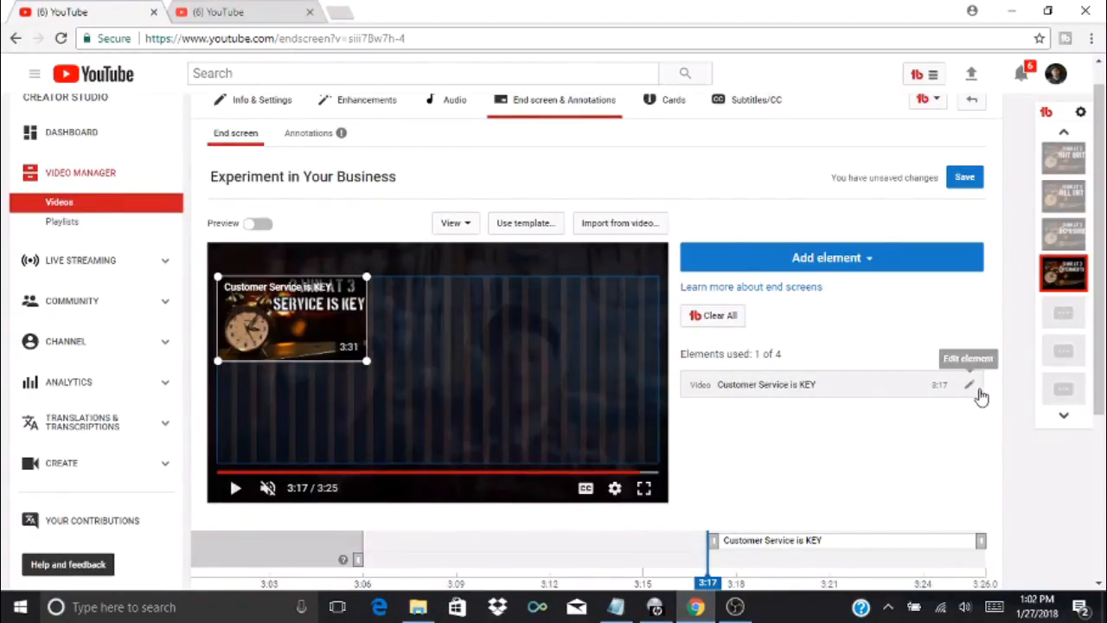
Change the end screen element to the "3 Minutes at 3 Playlist (Business Tips of the Day)" playlist
left_click(970, 386)
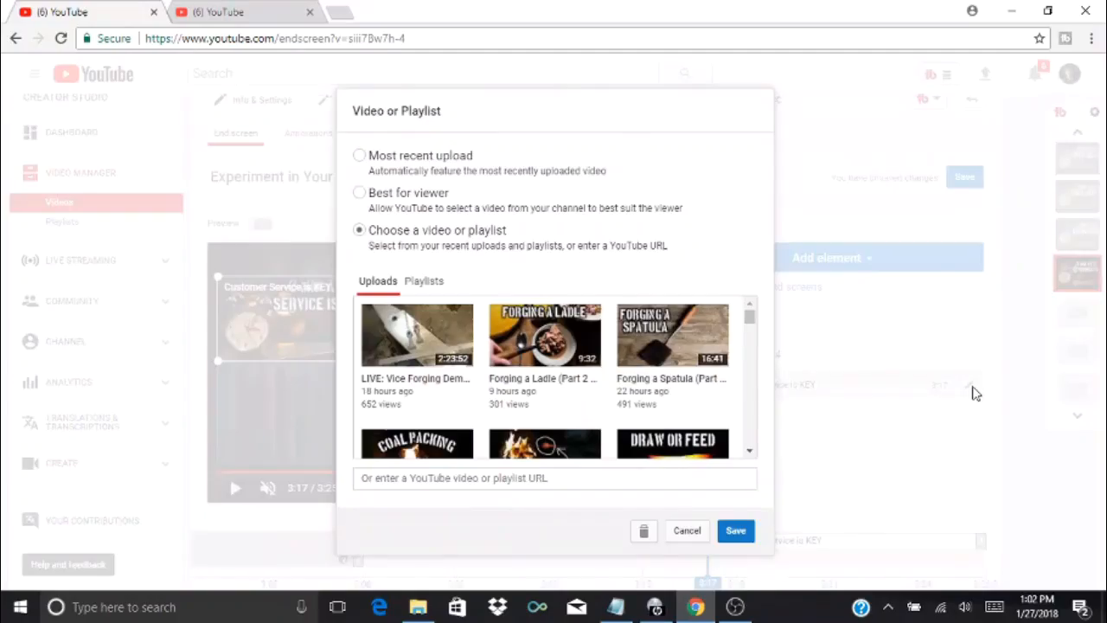
left_click(425, 286)
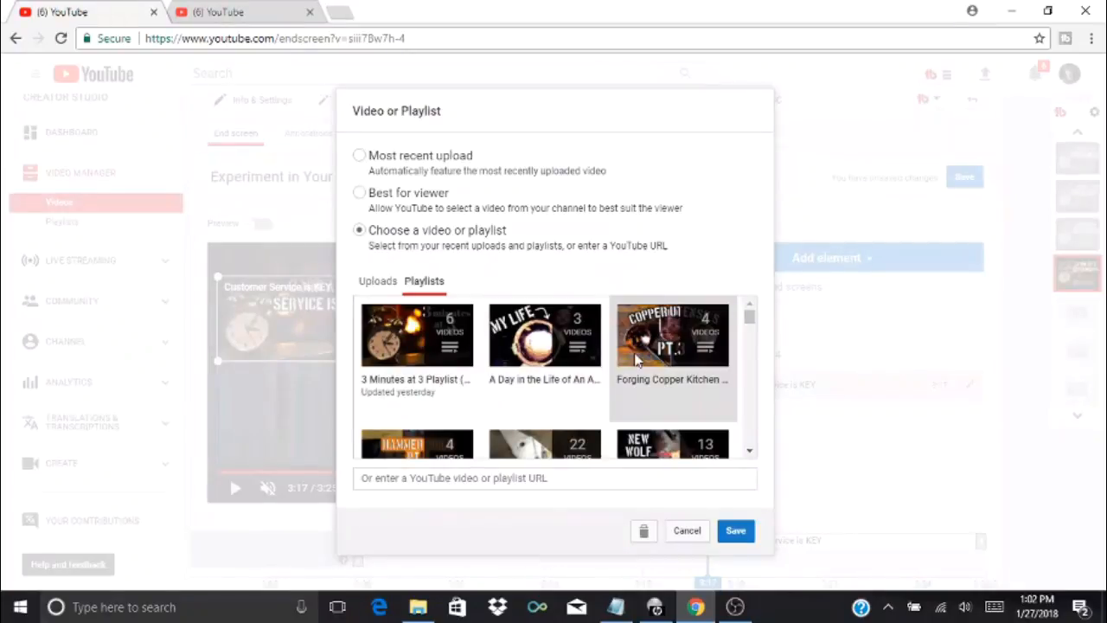
left_click(402, 352)
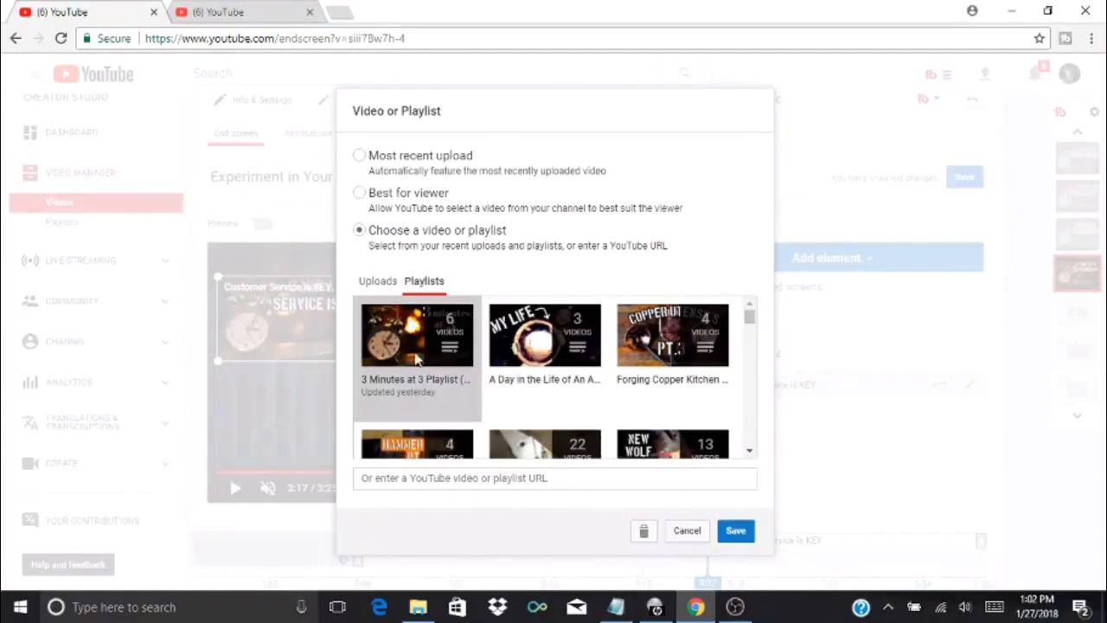
left_click(736, 531)
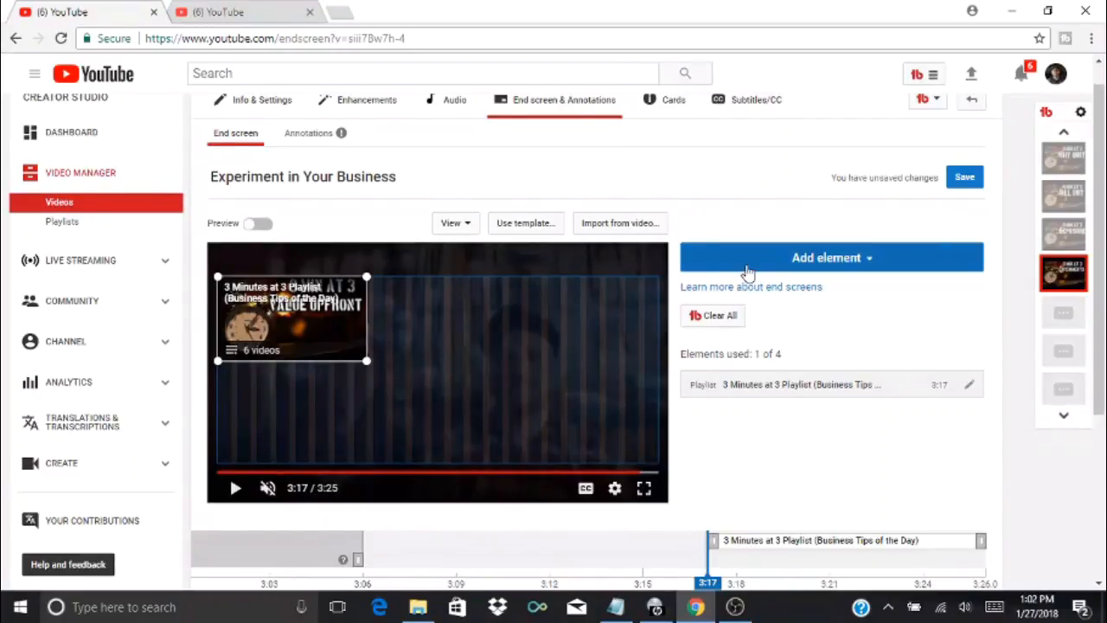
Add a Subscribe element and place it in the video frame's lower-left corner, with the playlist element in the lower-right corner
left_click(747, 268)
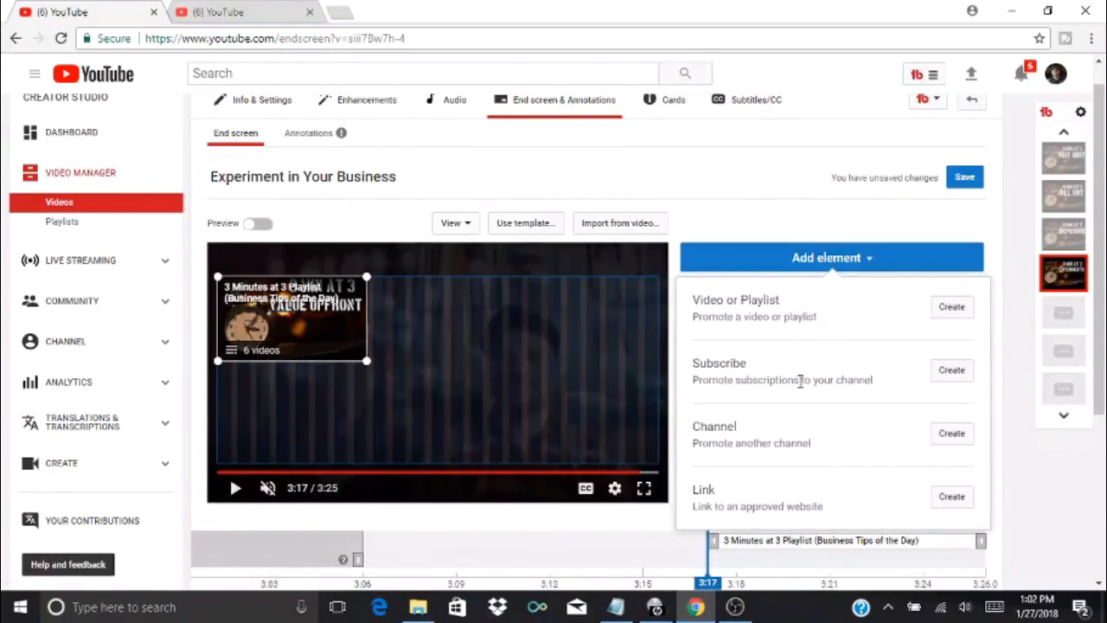
left_click(953, 371)
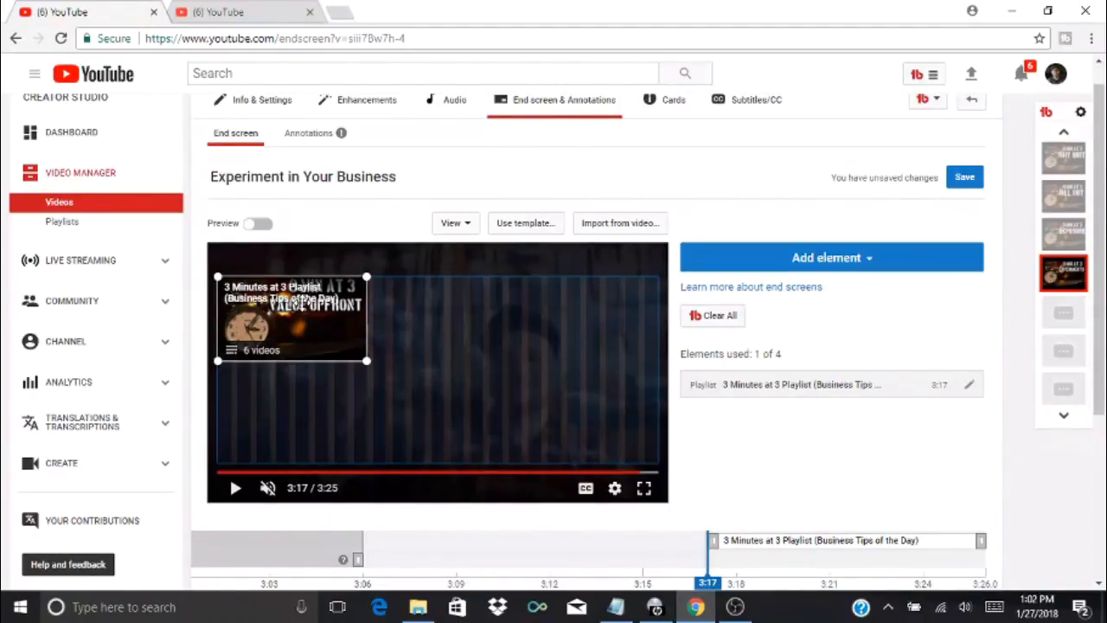
left_click_drag(402, 326, 593, 402)
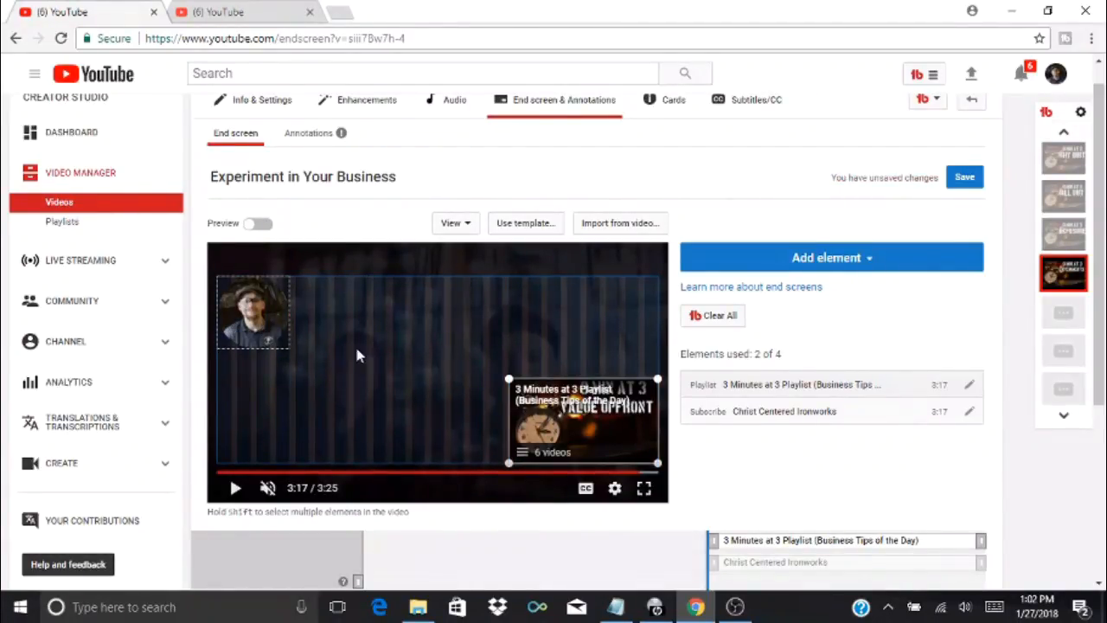
left_click(257, 296)
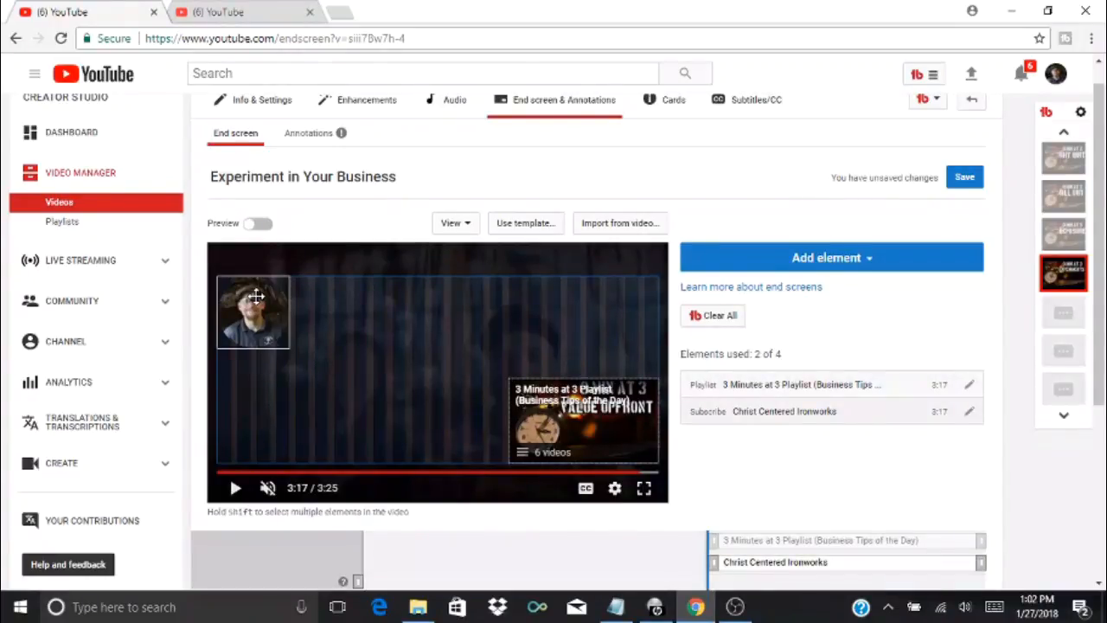
left_click_drag(257, 297, 257, 411)
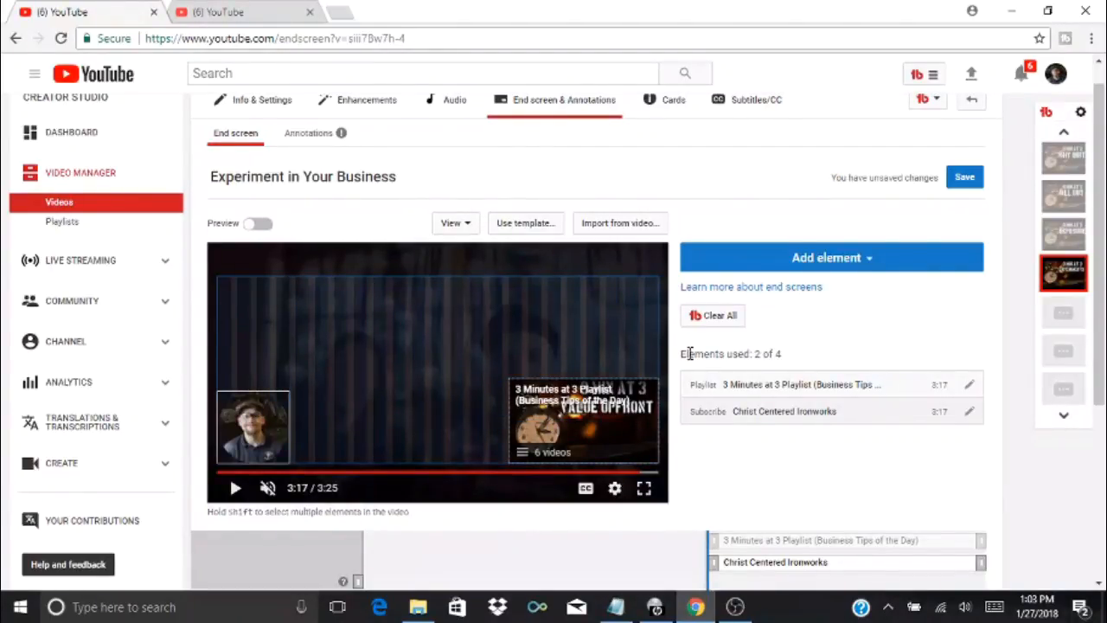
left_click(832, 257)
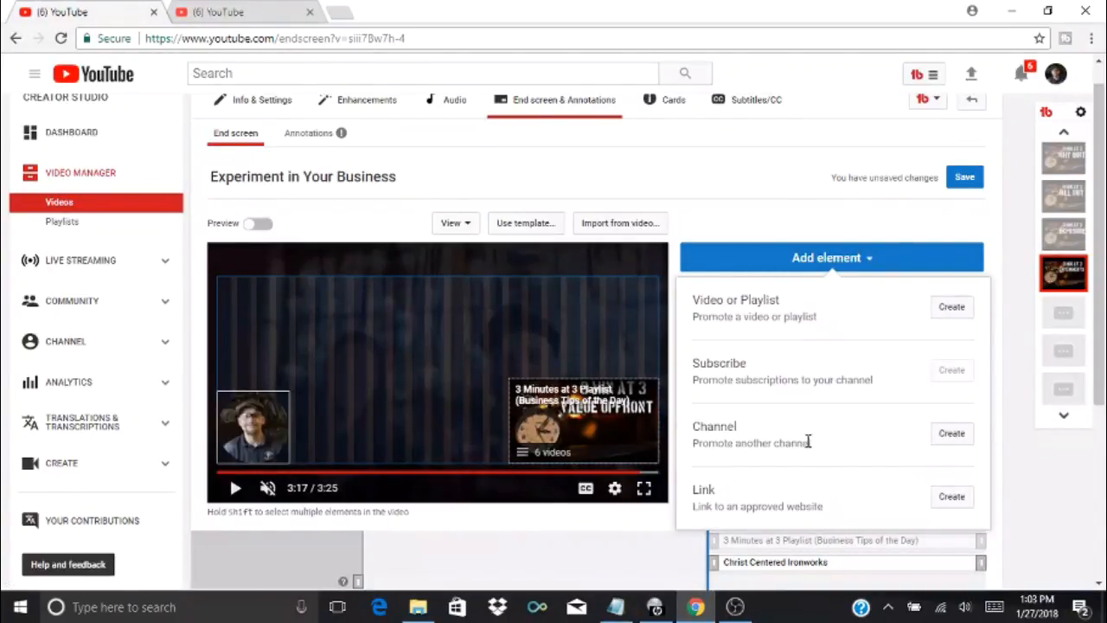
left_click(954, 441)
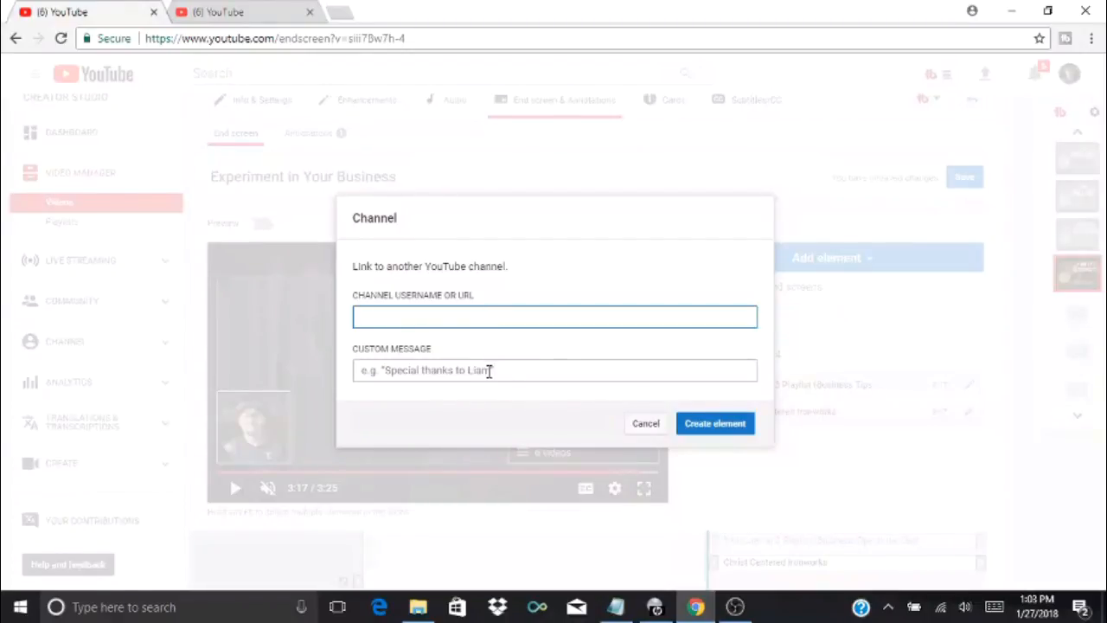
left_click(646, 426)
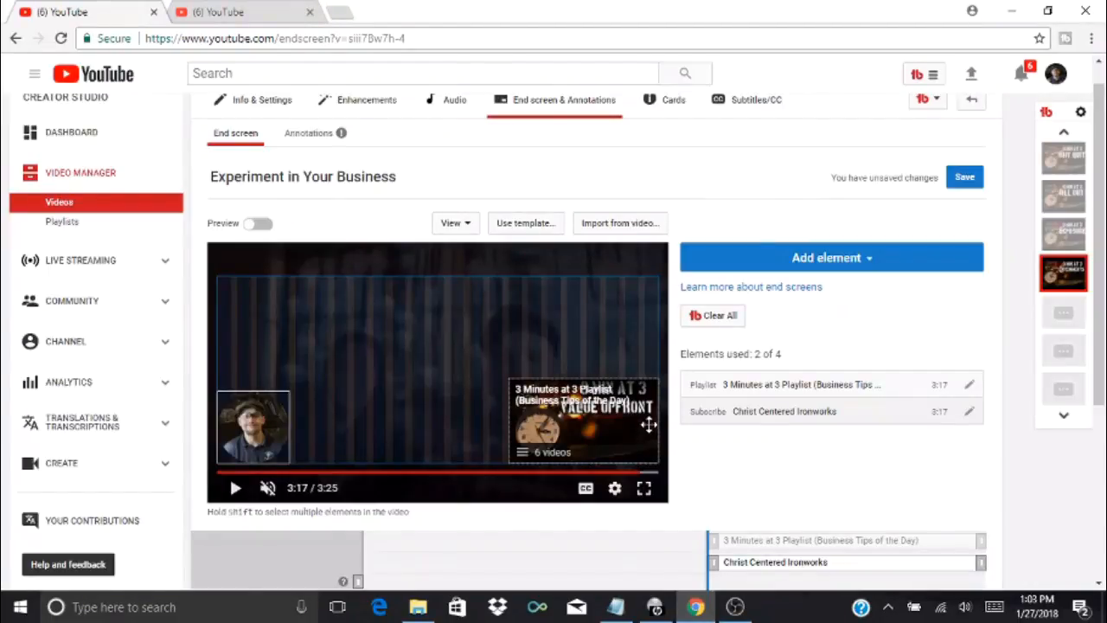
left_click(822, 259)
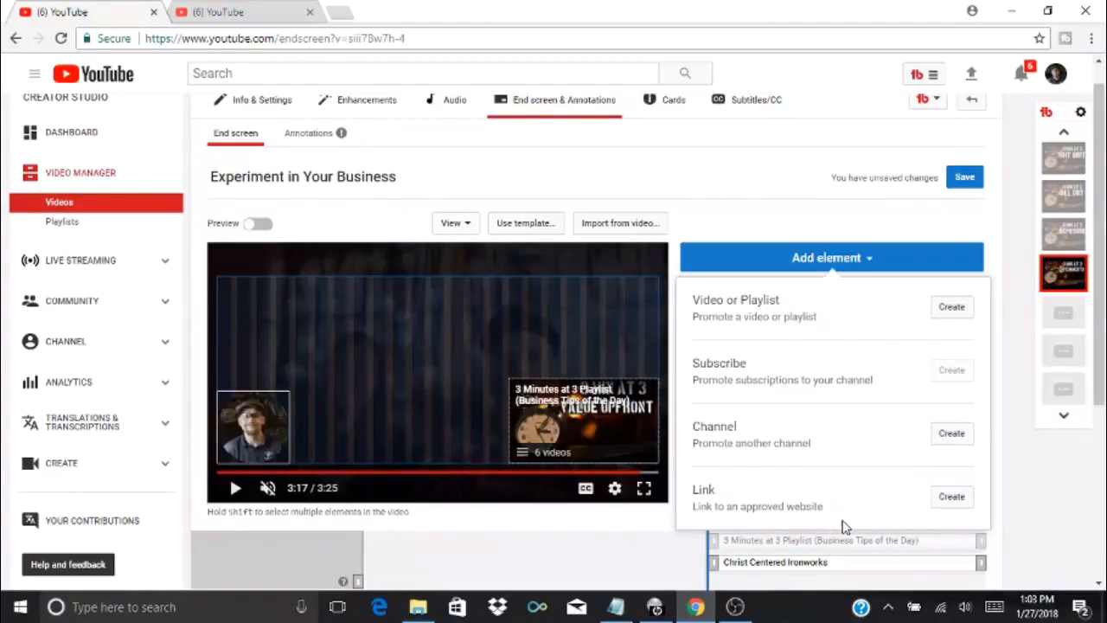
left_click(961, 502)
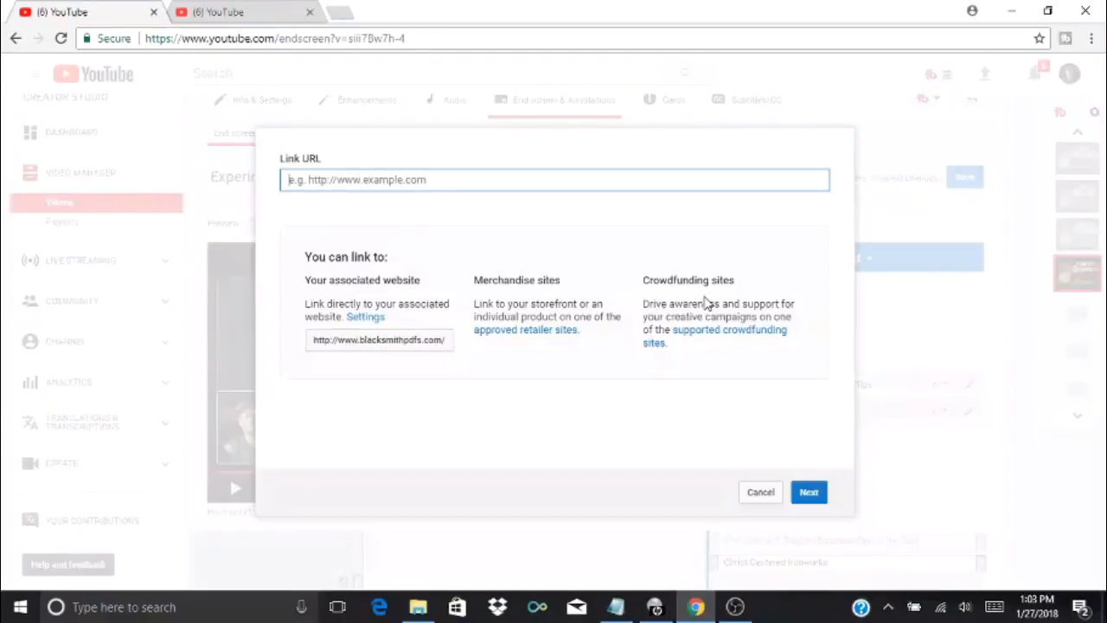
left_click(760, 491)
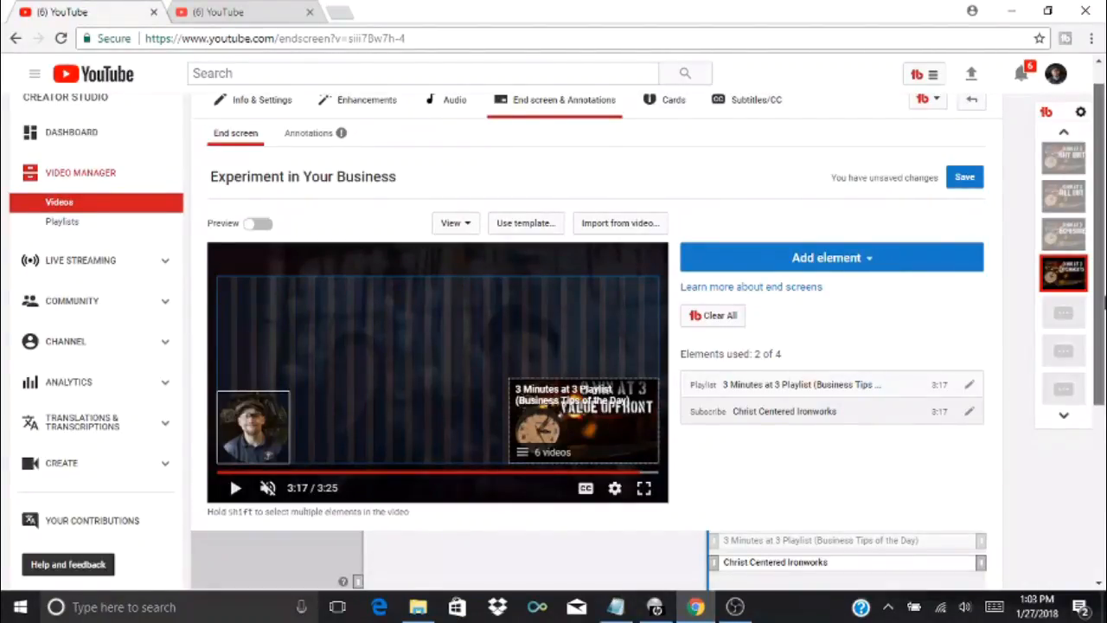
Add a Video or Playlist element that features the Most recent upload to the end screen
scroll(1102, 333, "down", 1)
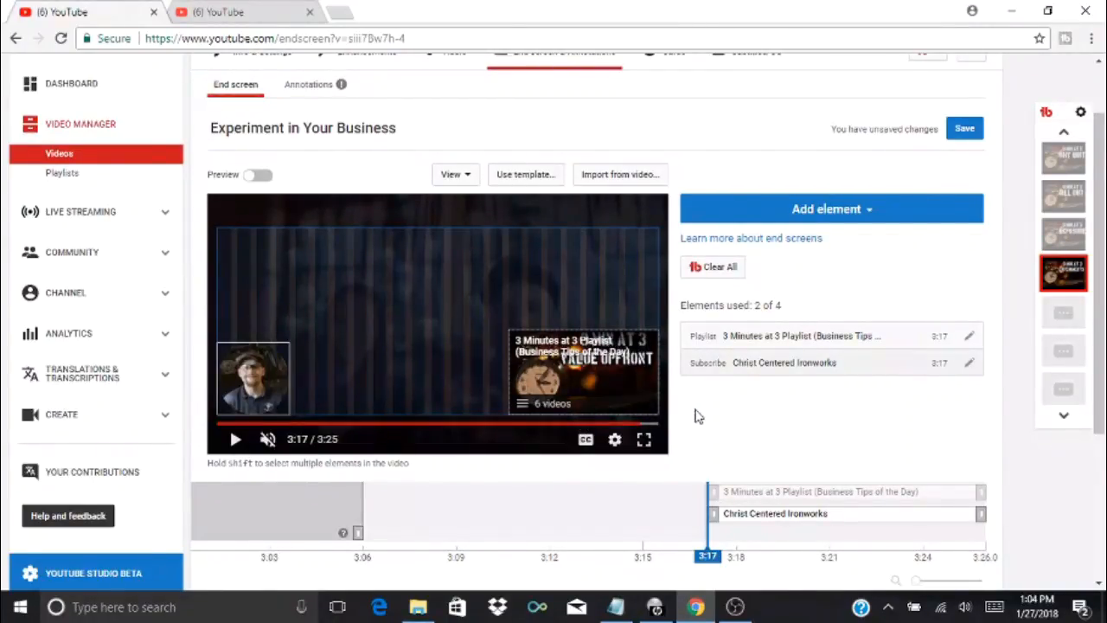
left_click(872, 211)
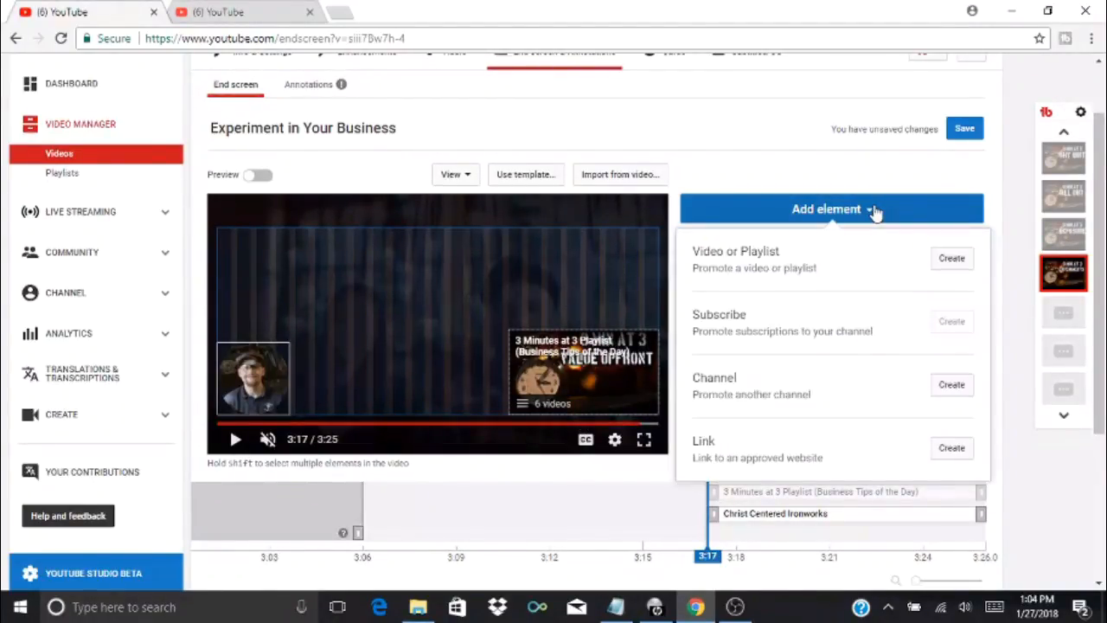
left_click(951, 259)
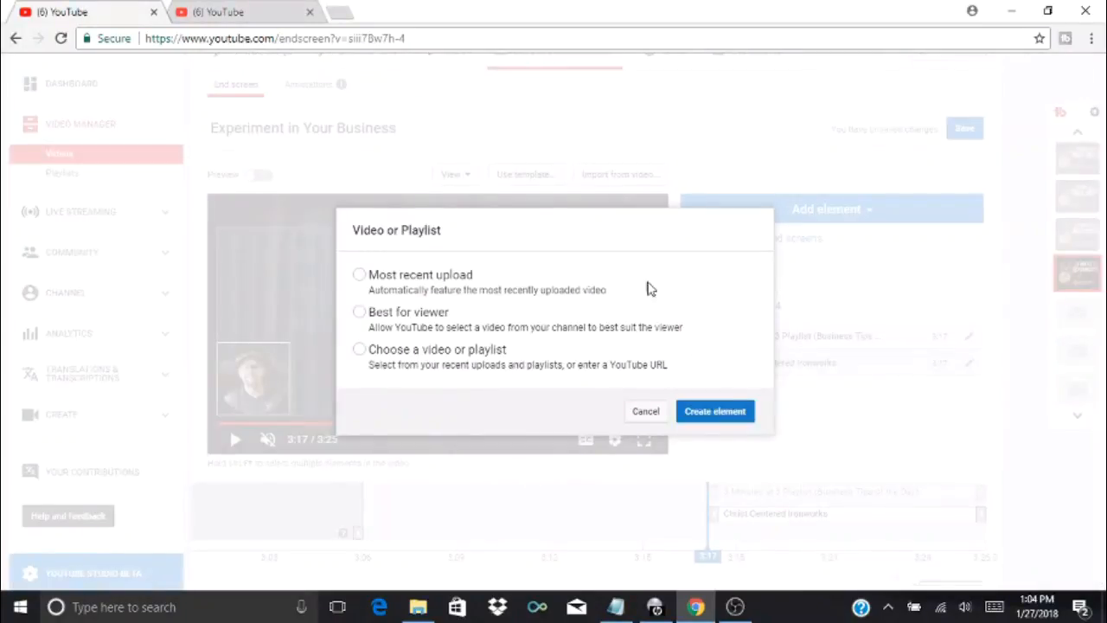
left_click(430, 279)
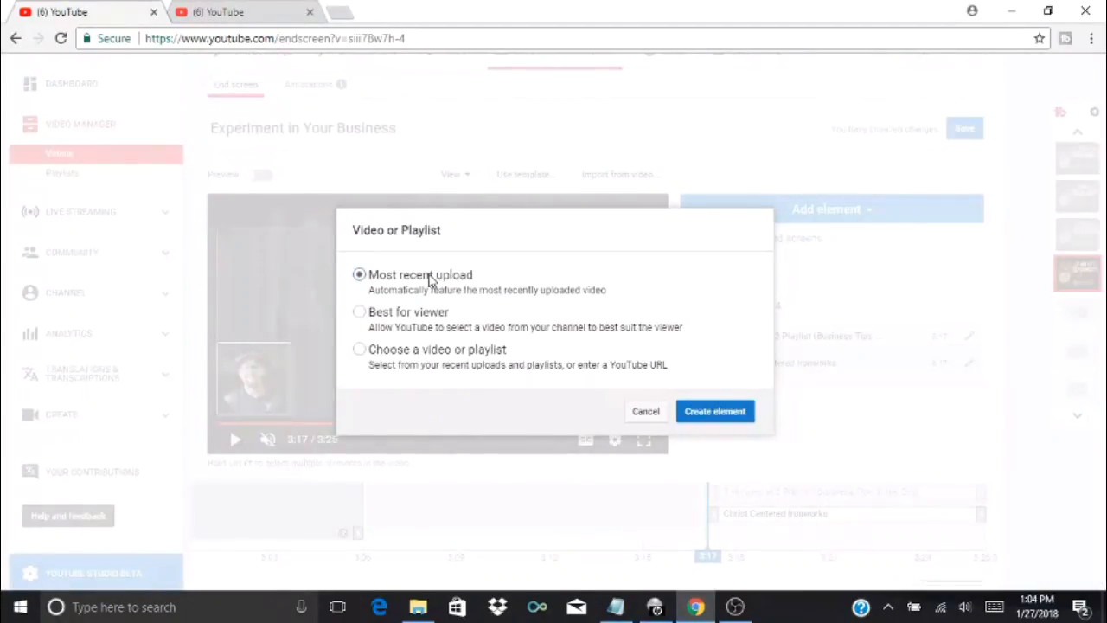
left_click(709, 412)
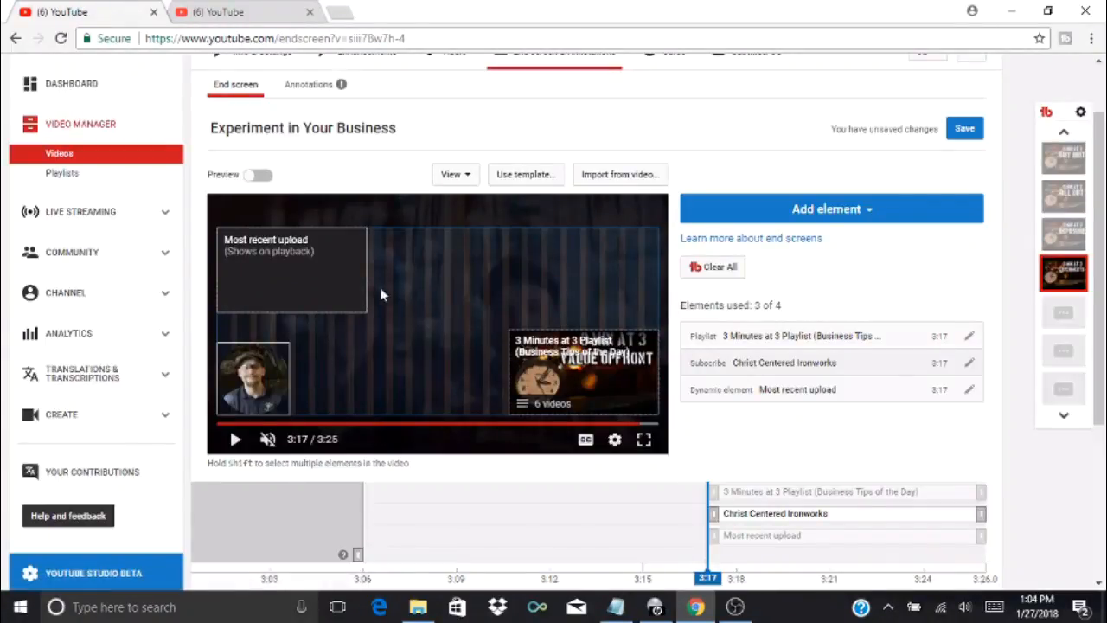
Arrange the elements in a row across the middle of the video frame: Most recent upload at left, Subscribe centred, playlist at right
left_click_drag(342, 281, 639, 277)
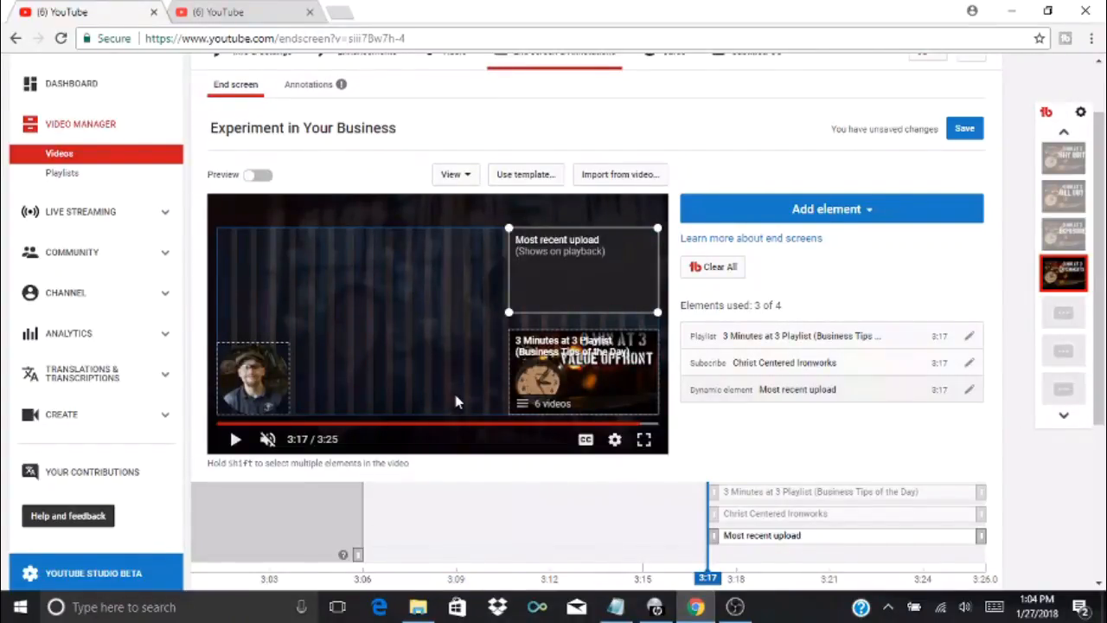
left_click_drag(266, 354, 444, 311)
left_click_drag(571, 299, 281, 350)
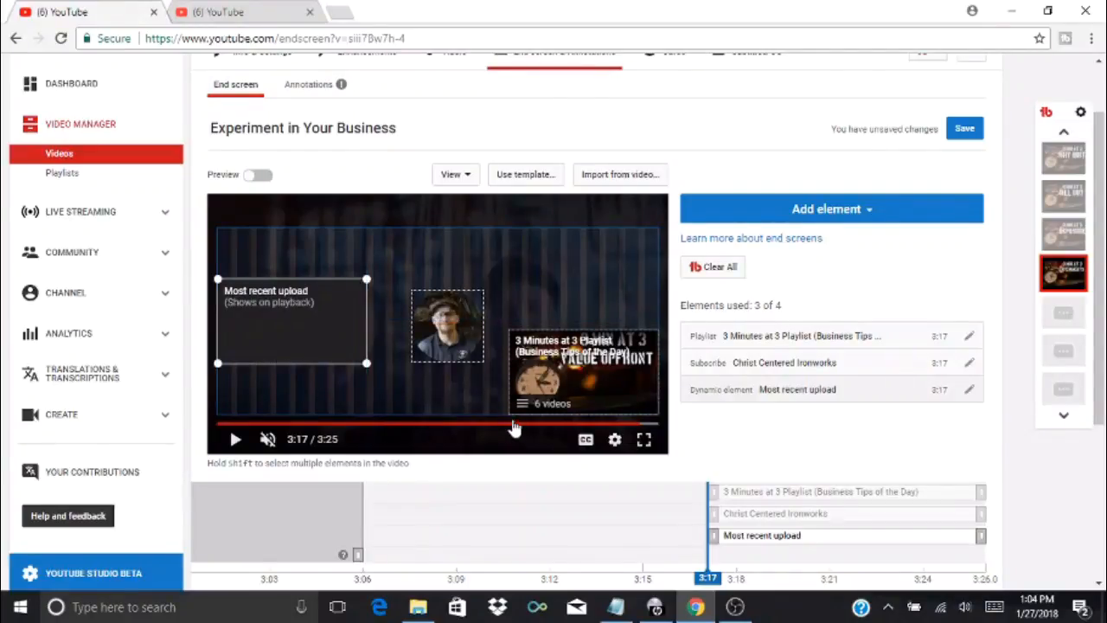
left_click_drag(621, 367, 625, 315)
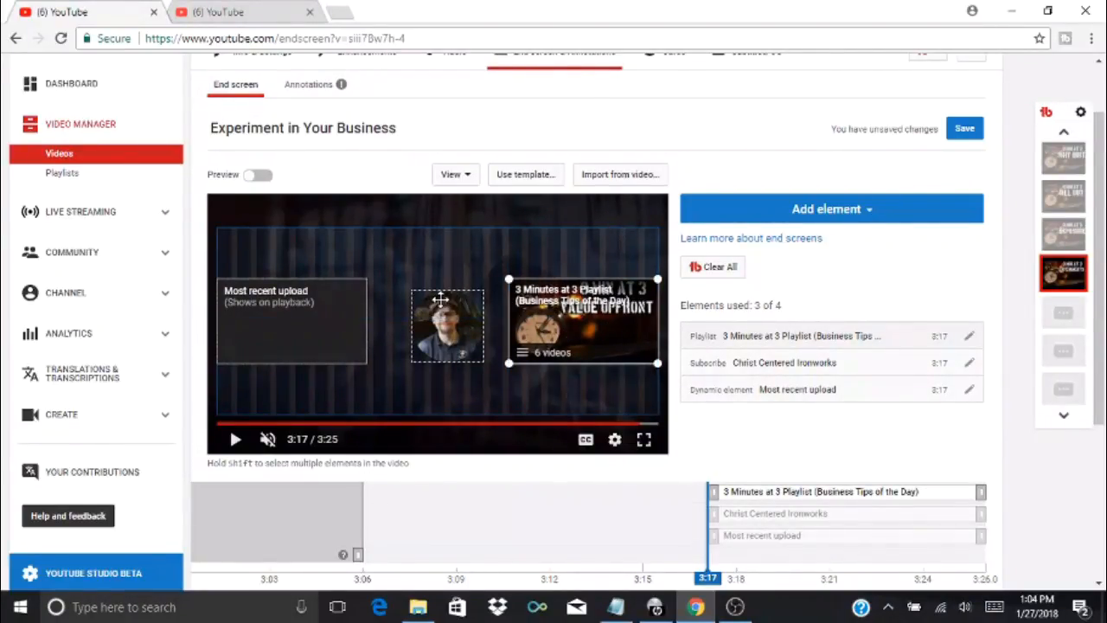
left_click_drag(451, 329, 451, 325)
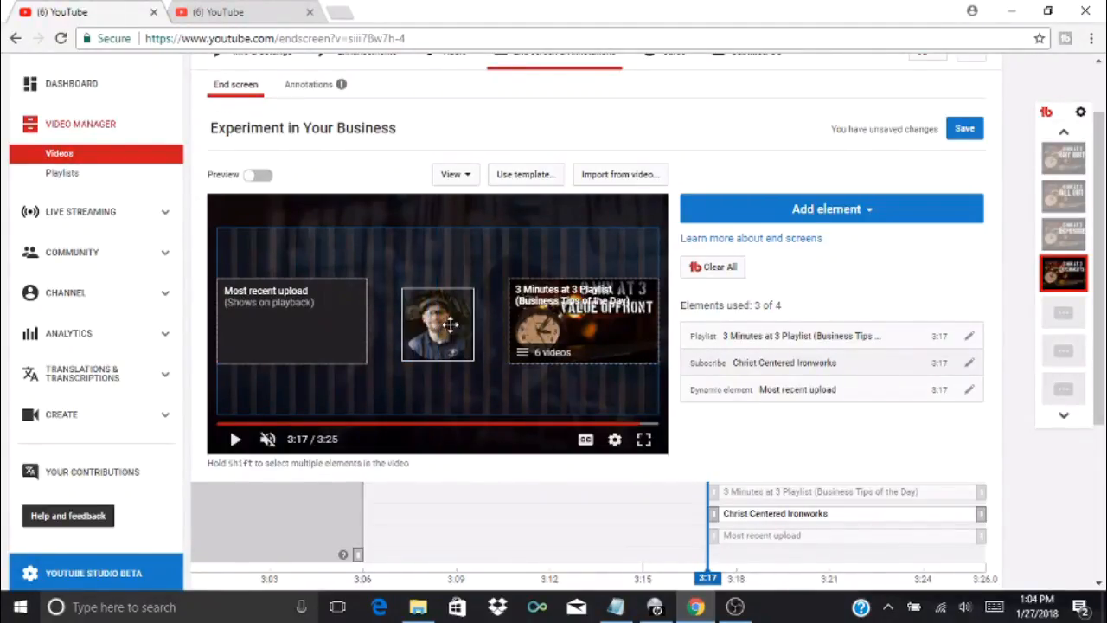
left_click(521, 198)
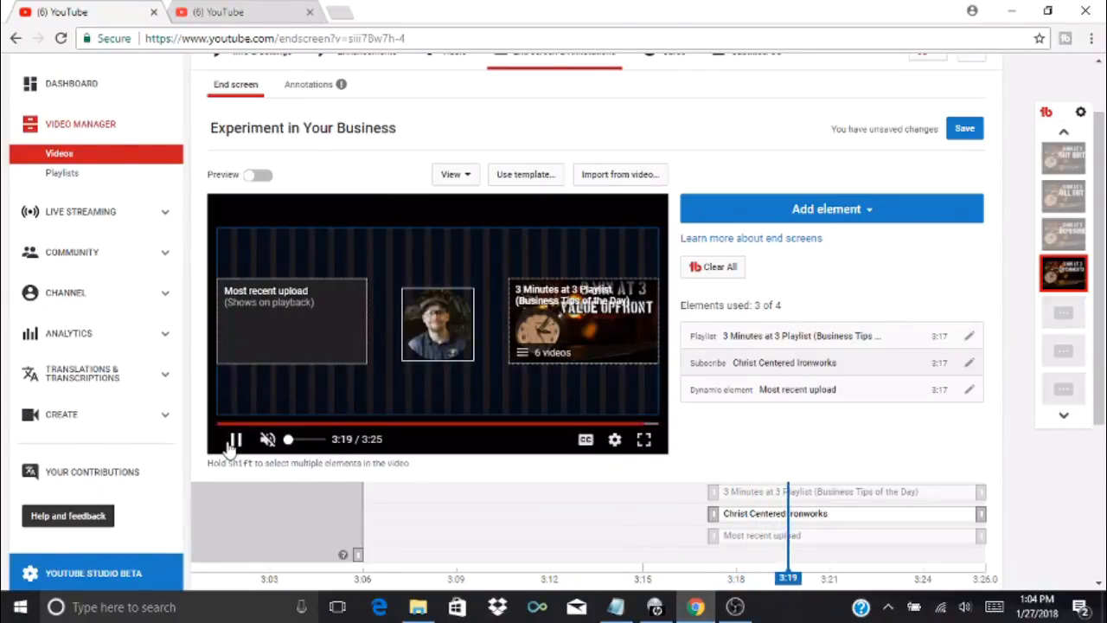
left_click(234, 440)
left_click_drag(431, 349, 440, 346)
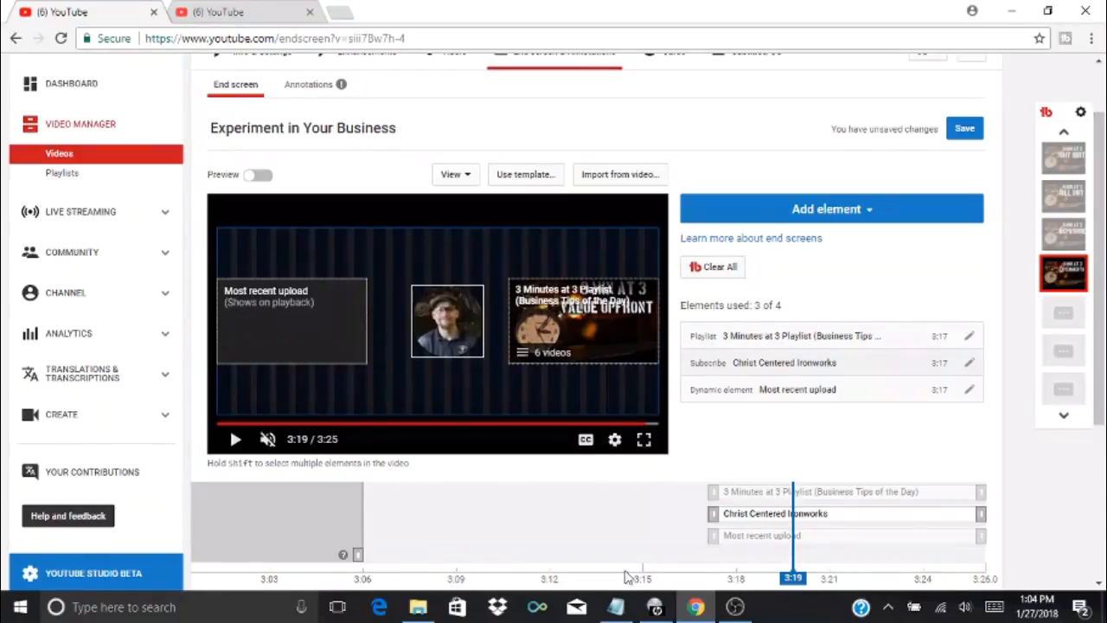
Play the video through to its end to check the element layout, and save the end screen
left_click(343, 536)
left_click(235, 439)
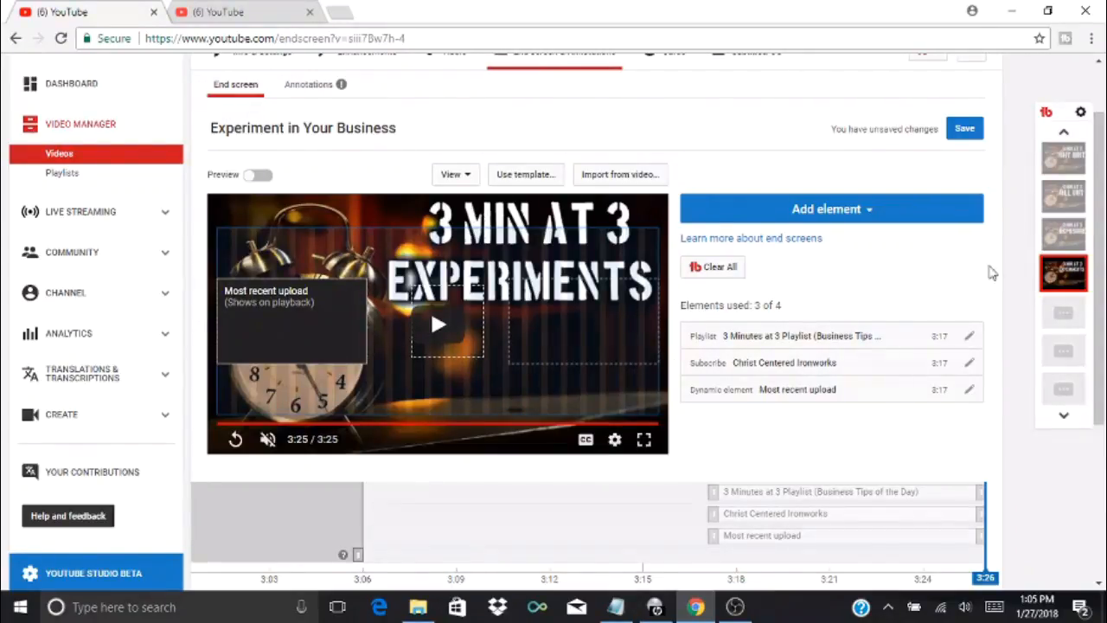
left_click(964, 130)
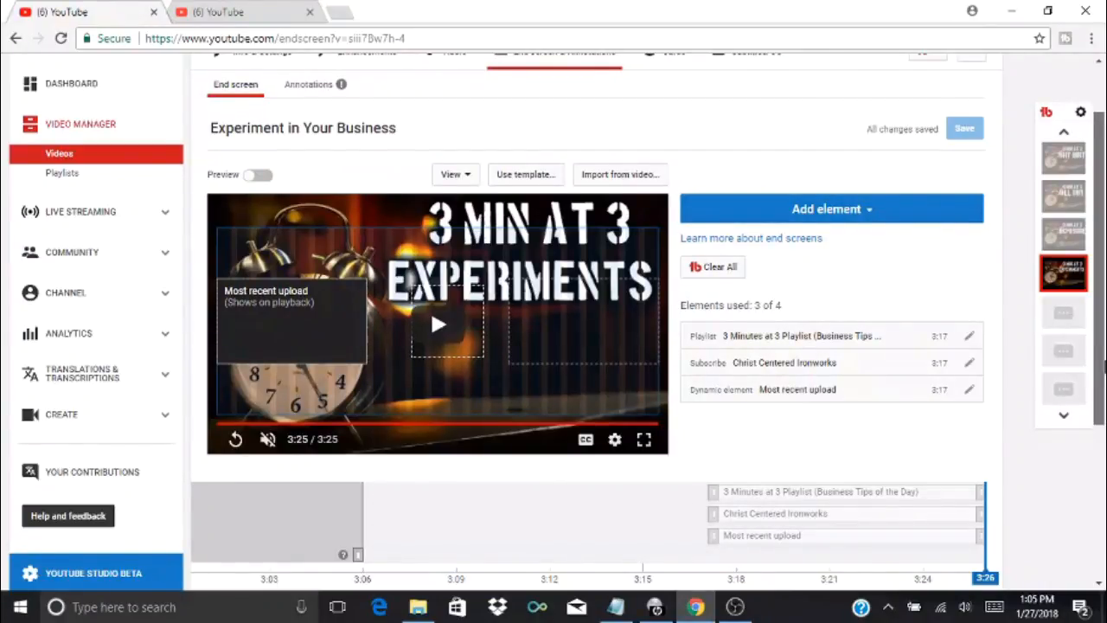
Import the end screen from the "Customer Service is KEY" video
left_click_drag(1104, 378, 1104, 337)
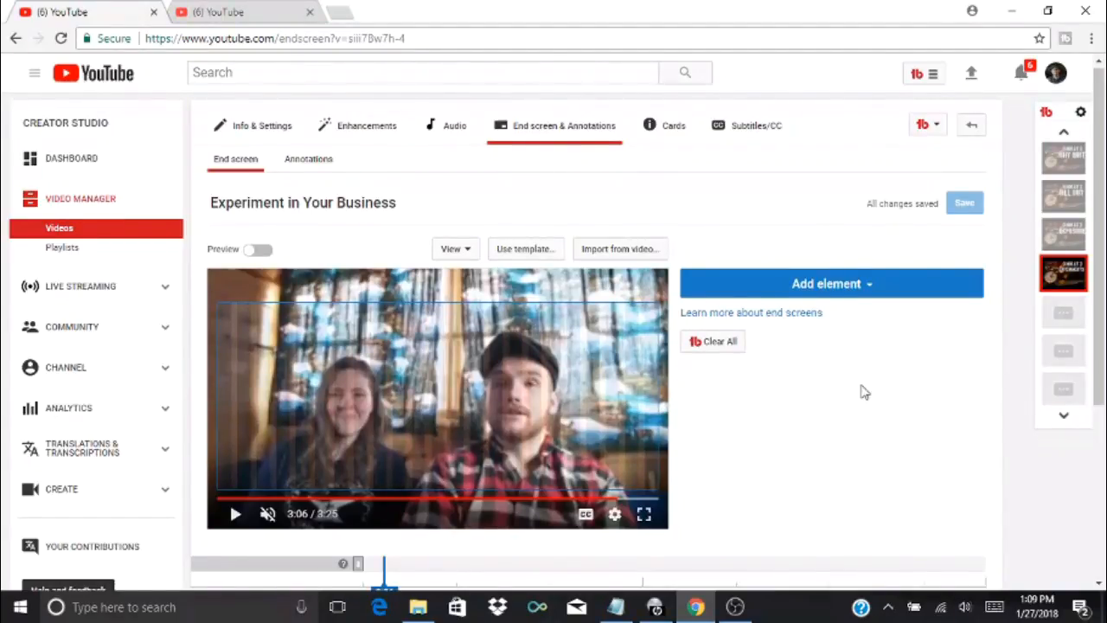
left_click(627, 250)
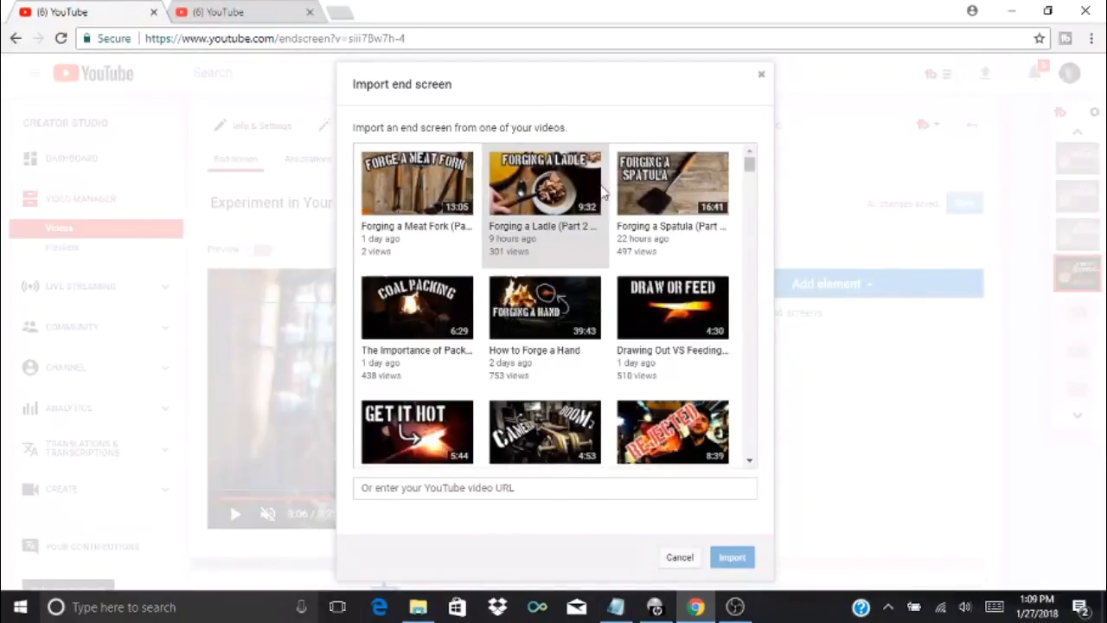
left_click(749, 461)
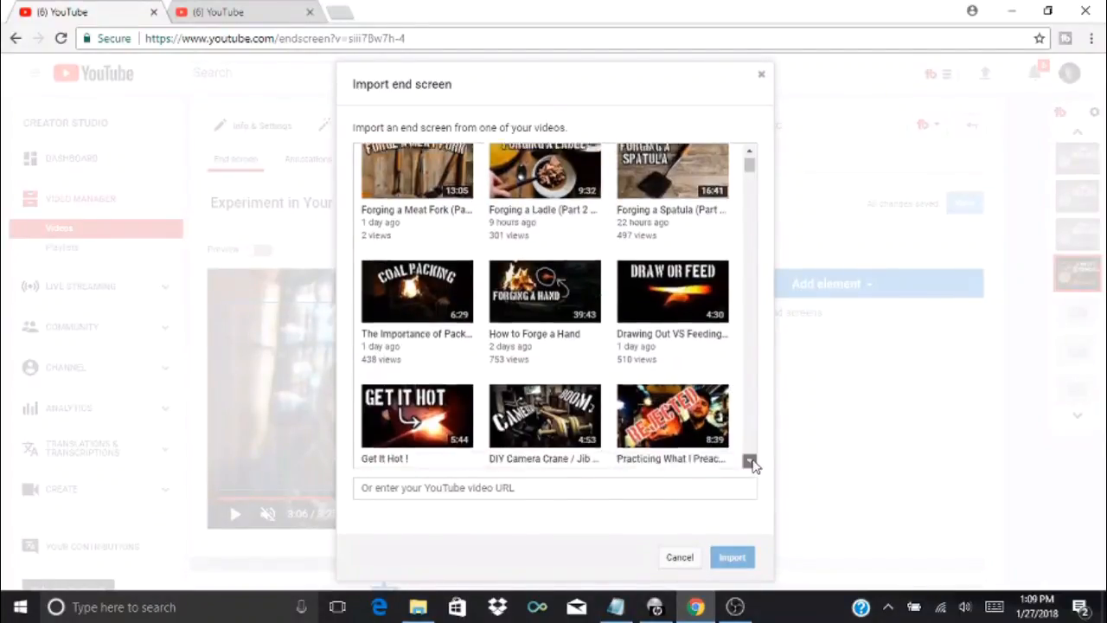
left_click(750, 462)
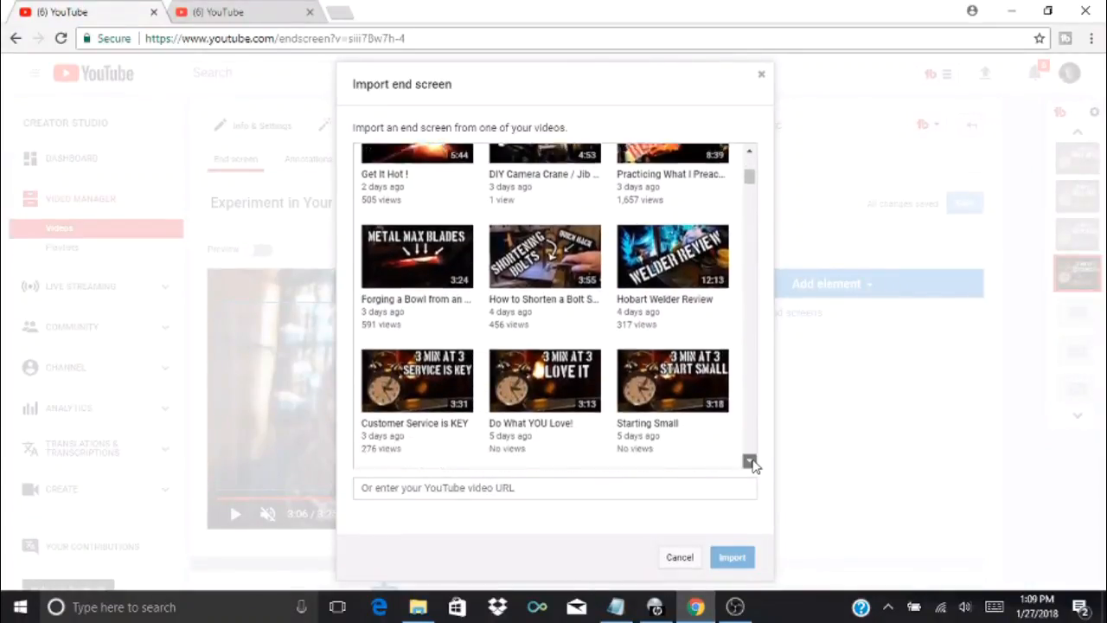
left_click(750, 461)
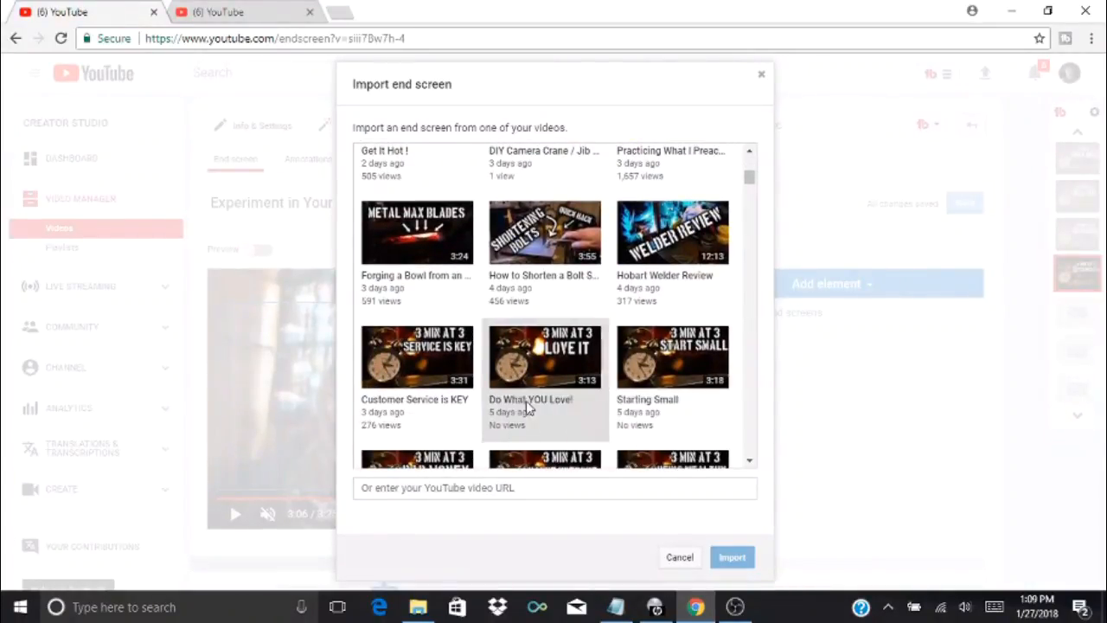
left_click(402, 358)
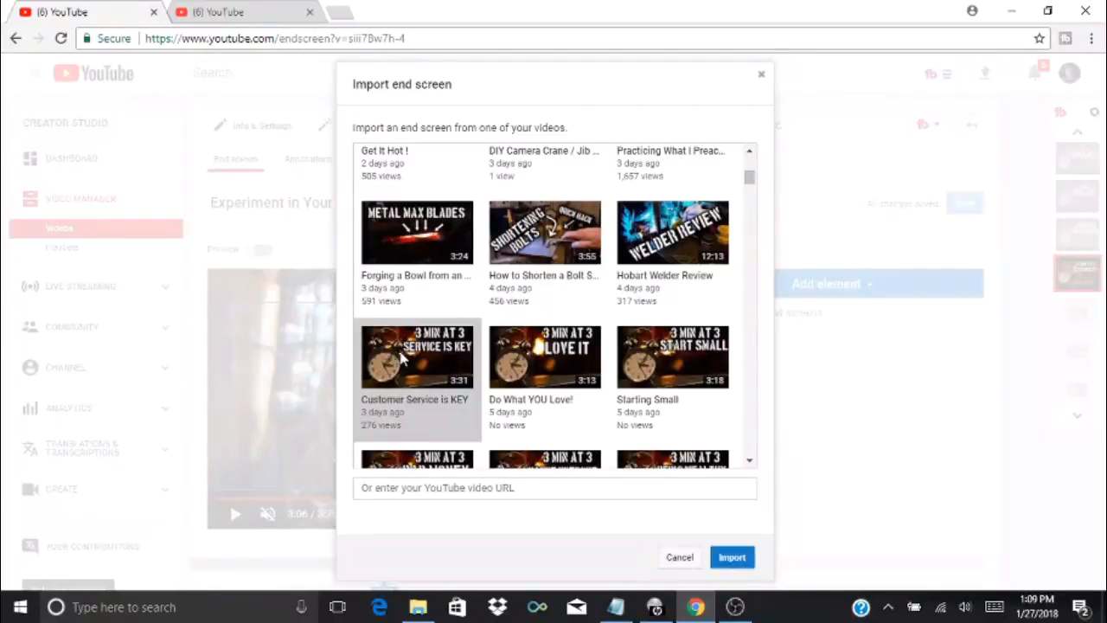
left_click(730, 558)
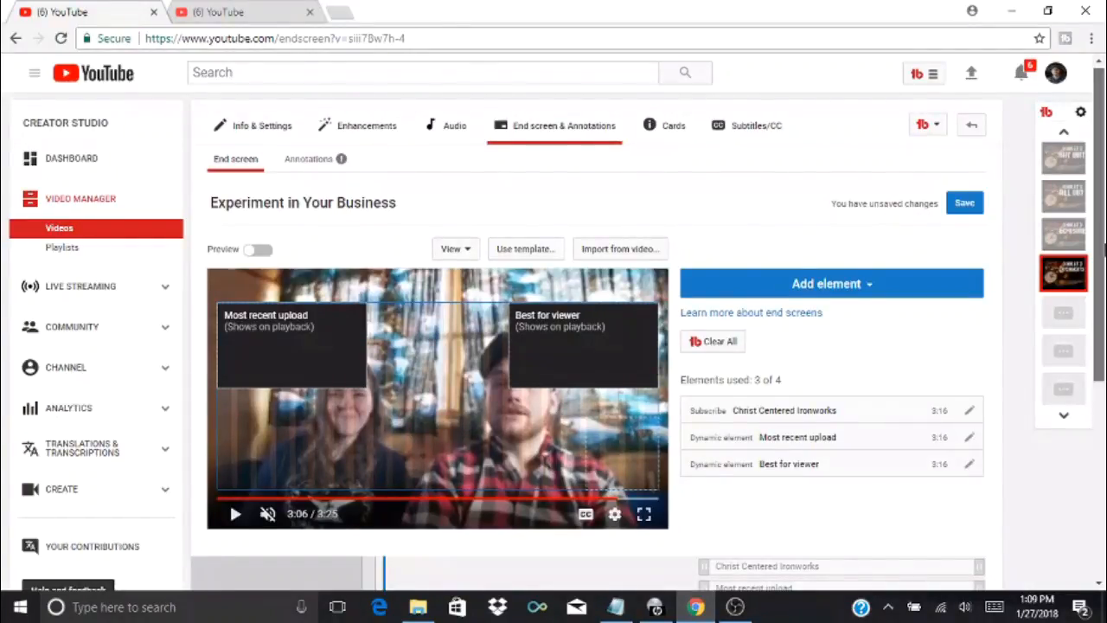
Play the video's closing section to check the placement and timing of the imported elements, pausing at 3:19
scroll(1100, 344, "down", 1)
scroll(1102, 277, "down", 1)
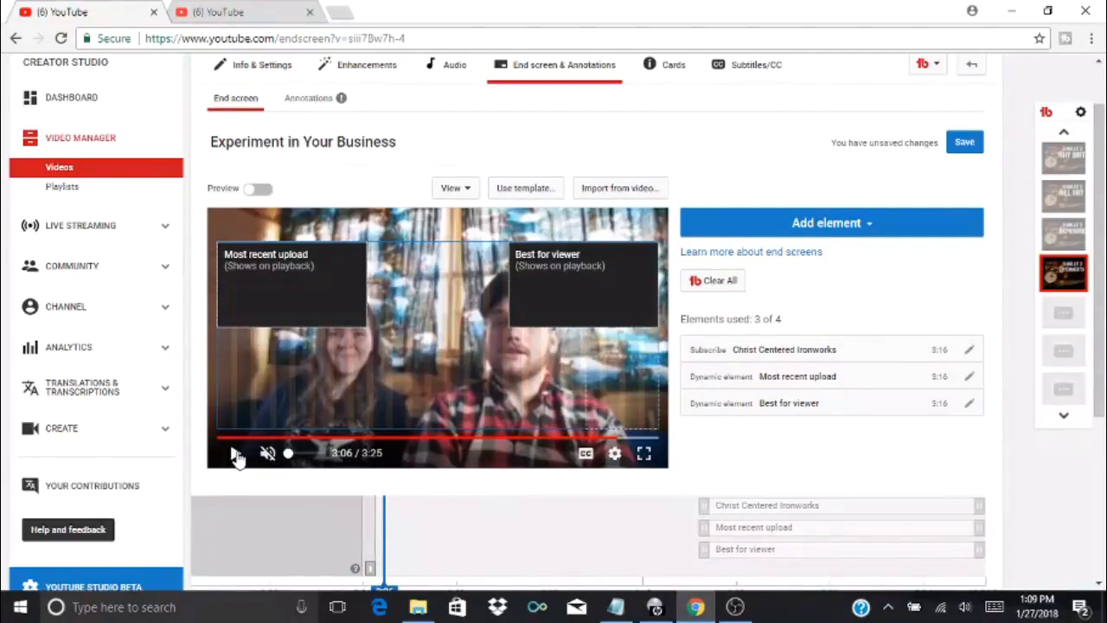
left_click(235, 452)
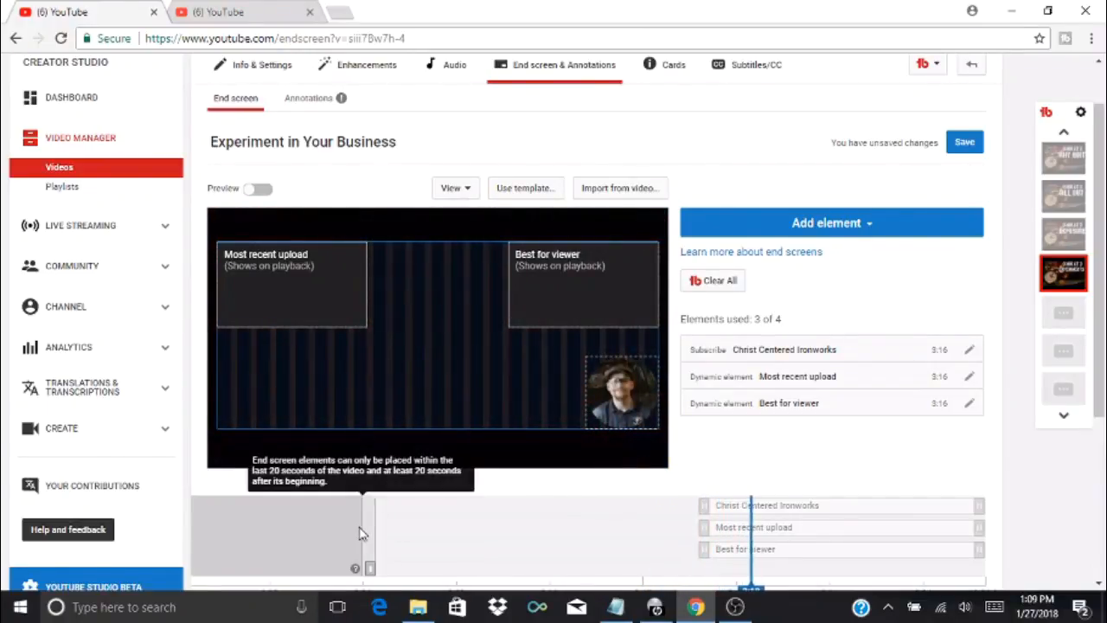
left_click(234, 452)
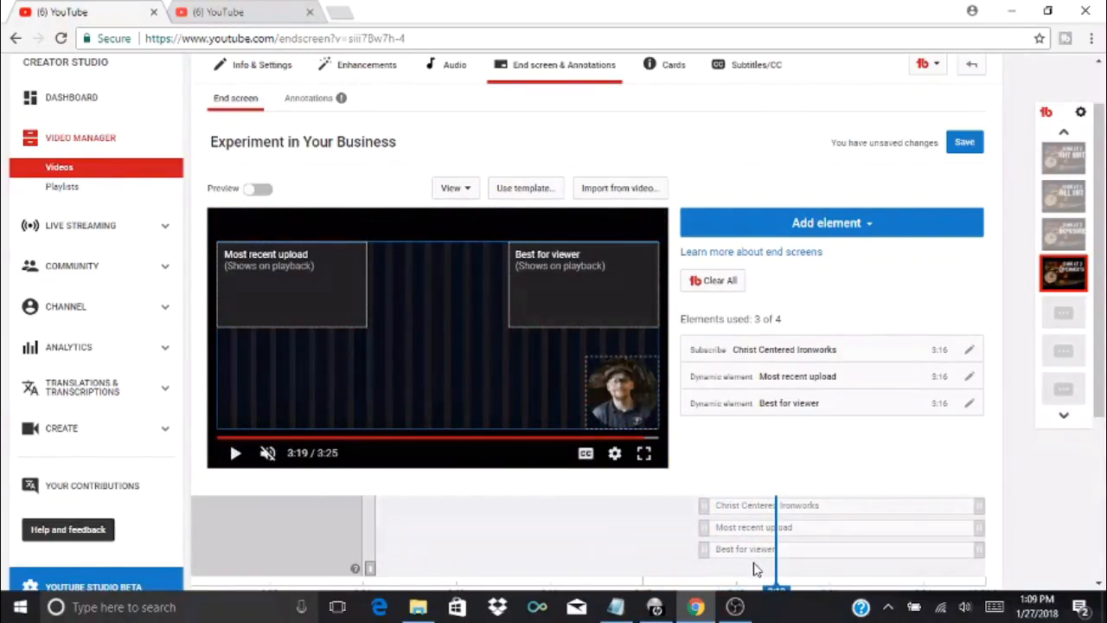